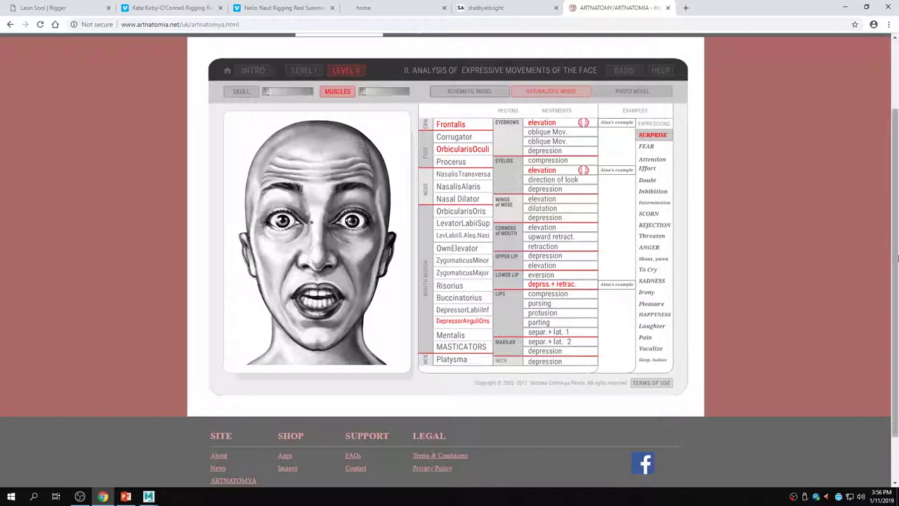
Step: Go from the About page to the ARTNATOMYA app page and scroll down to its PLAY option
scroll(450, 288, "up", 2)
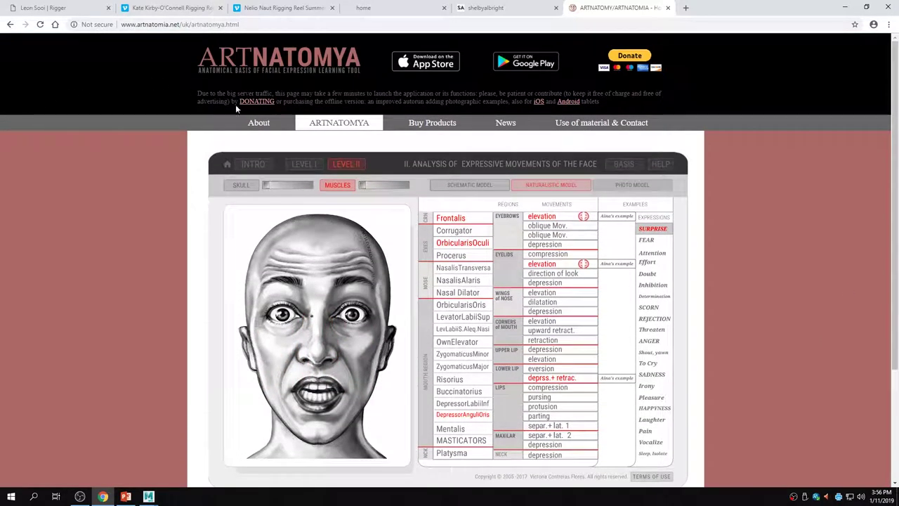
left_click(260, 125)
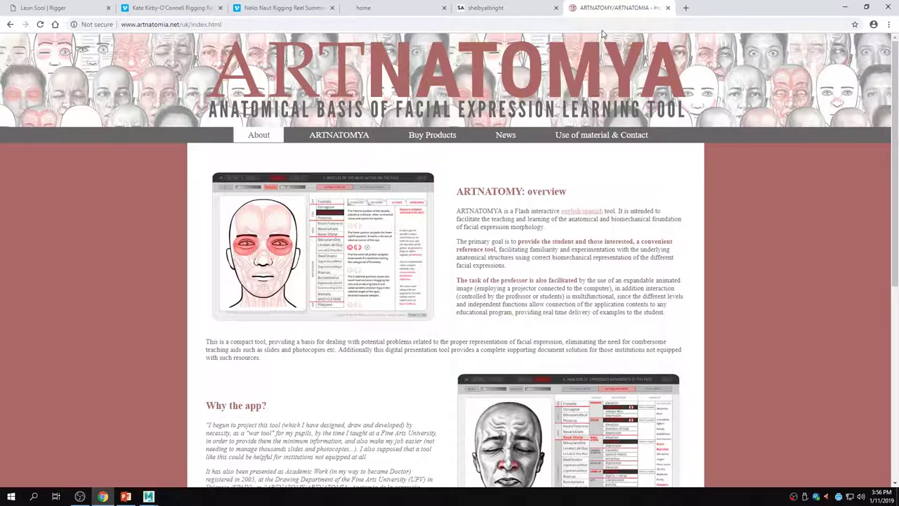
left_click(361, 139)
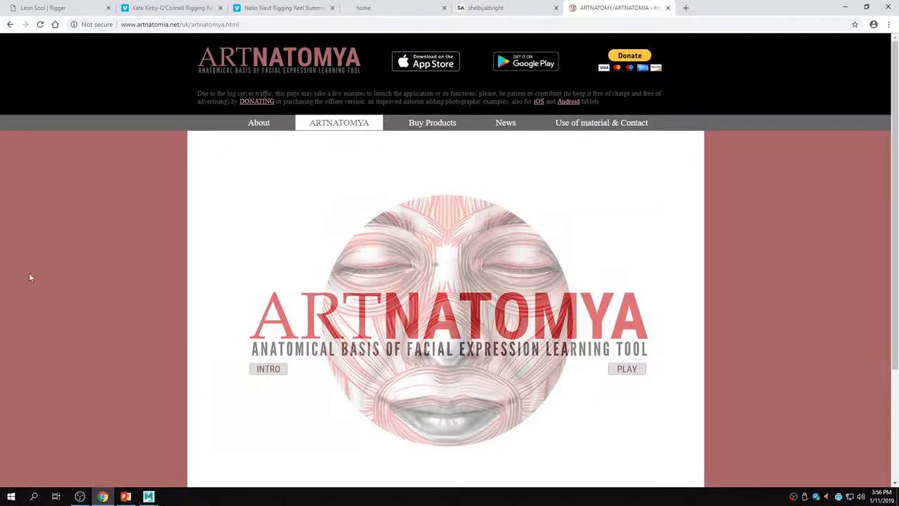
scroll(717, 313, "down", 1)
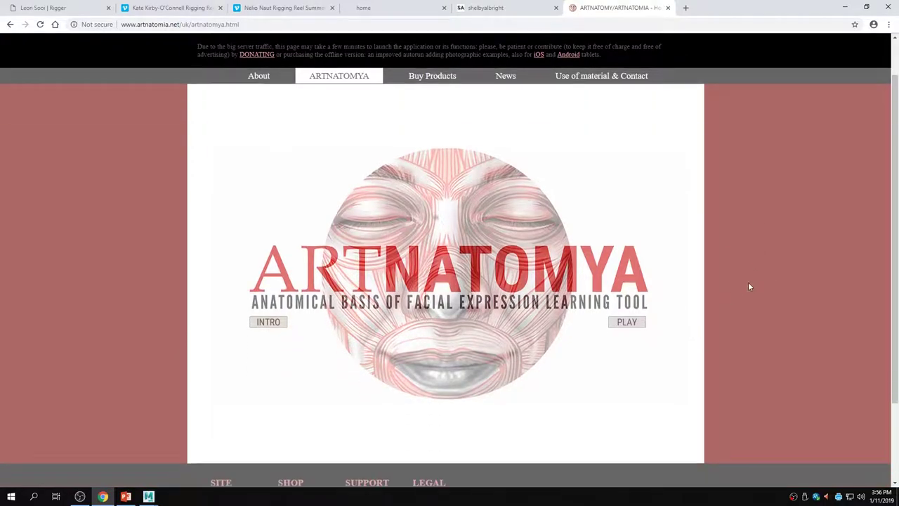
Step: Start the app in Level II with the photo model, and fade in the skull and muscle overlays
left_click(627, 323)
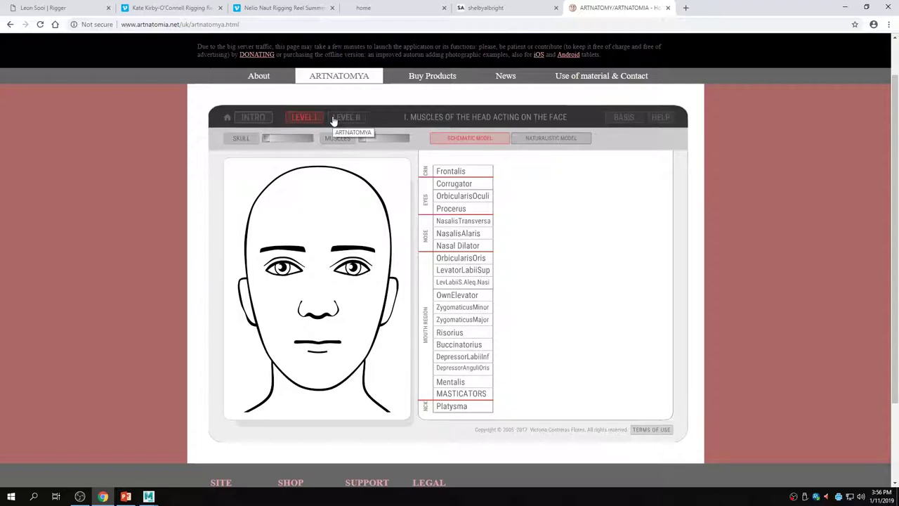
left_click(335, 120)
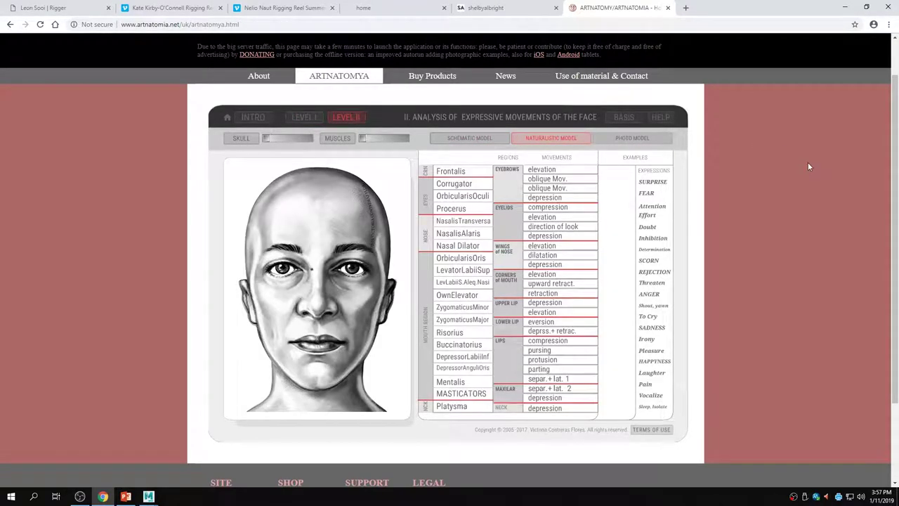
left_click(642, 139)
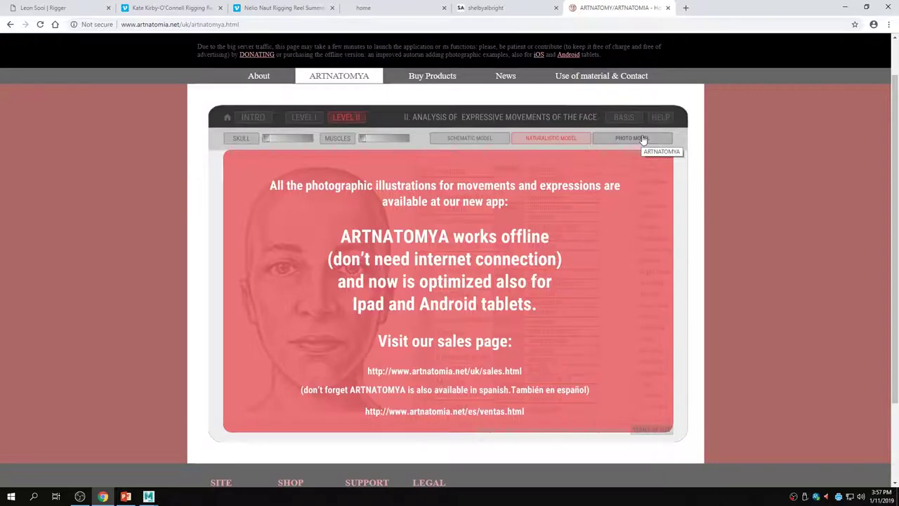
left_click(627, 154)
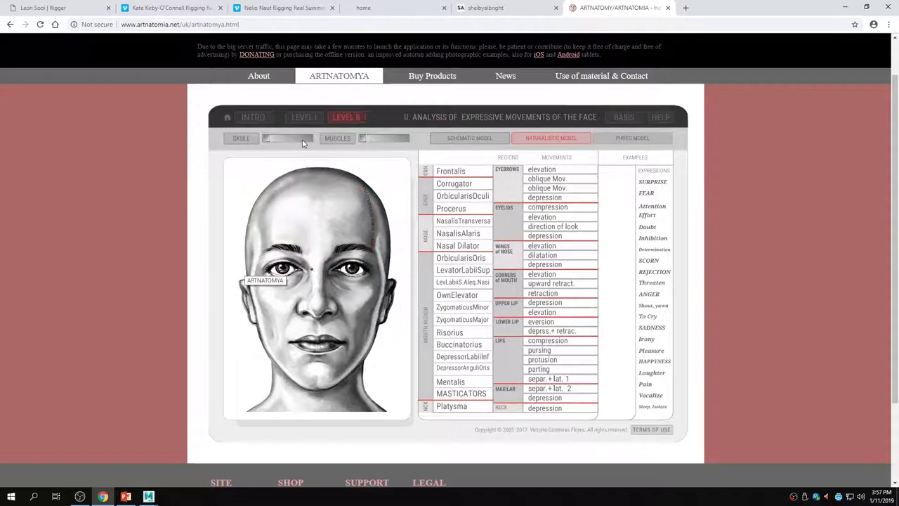
mouse_move(264, 142)
left_mouse_down()
mouse_move(297, 139)
mouse_move(266, 138)
left_mouse_up()
mouse_move(361, 139)
left_mouse_down()
mouse_move(387, 141)
mouse_move(361, 141)
left_mouse_up()
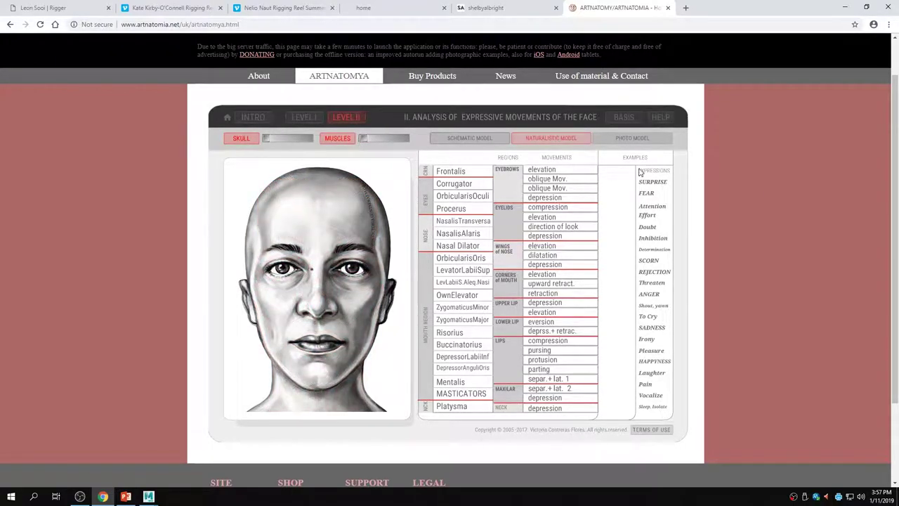
Step: Preview the Fear, Effort, Scorn and Surprise expressions on the face
left_click(645, 194)
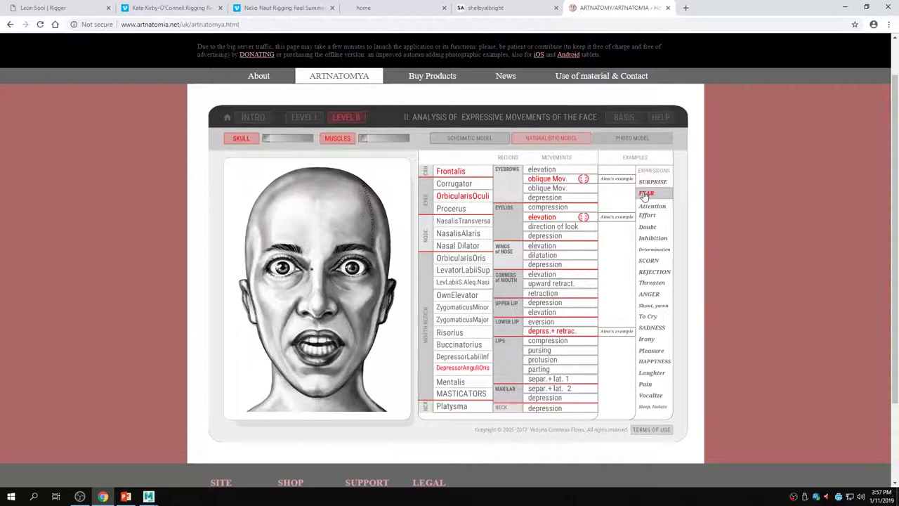
left_click(649, 219)
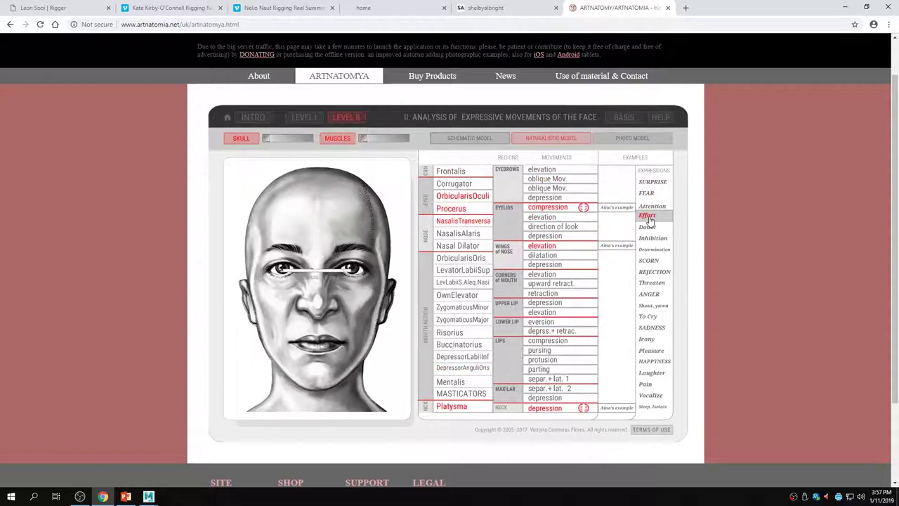
left_click(662, 264)
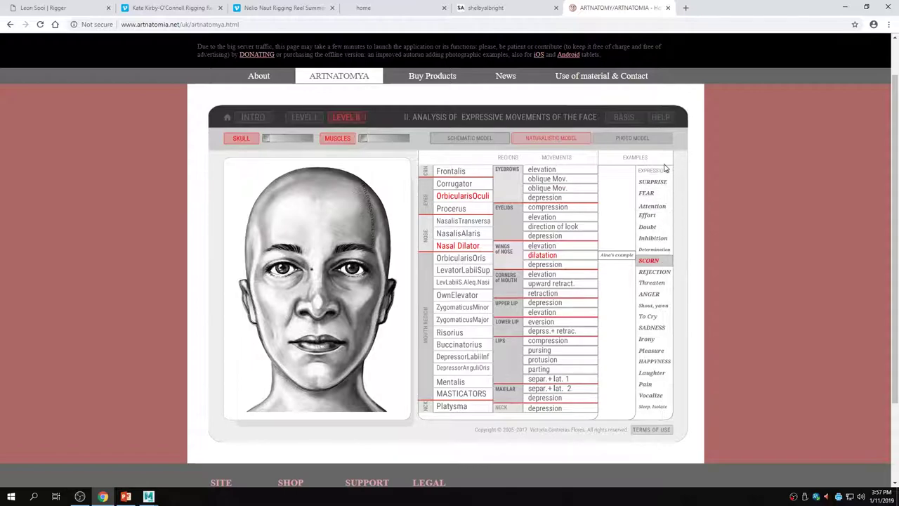
left_click(661, 186)
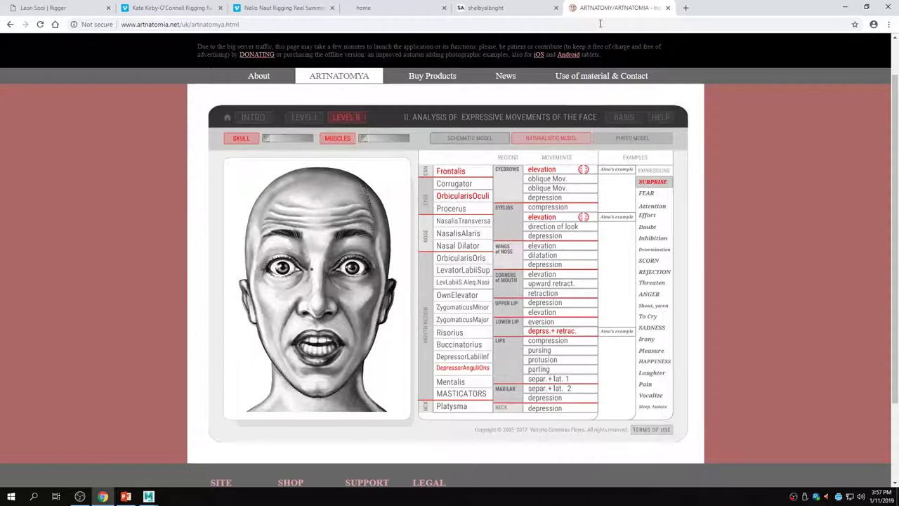
Step: Preview movements: frown, sideways eyes, everted lower lip, parted lips, toothy smile, raised mouth corners
left_click(555, 198)
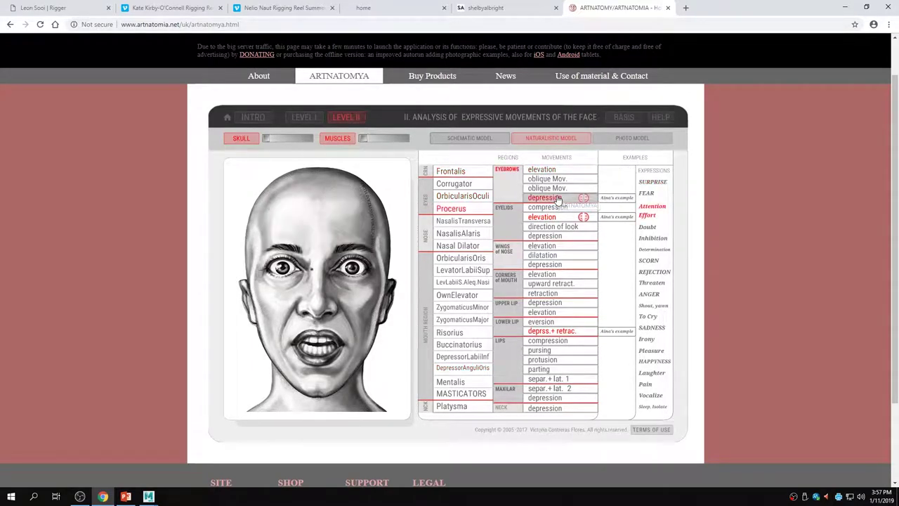
left_click(554, 228)
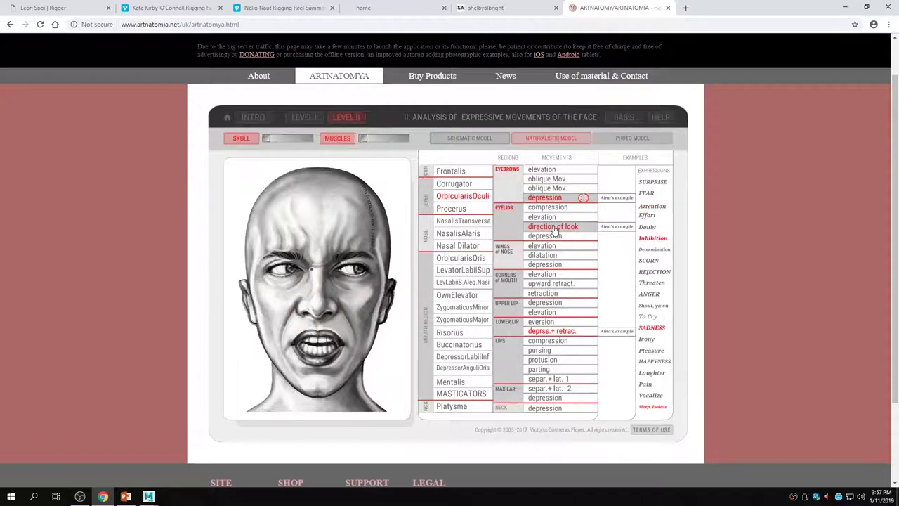
left_click(560, 322)
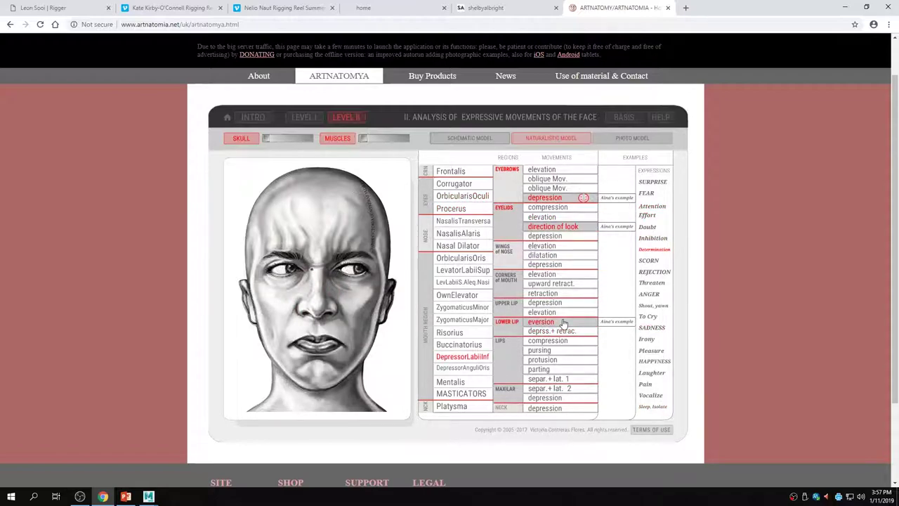
left_click(562, 372)
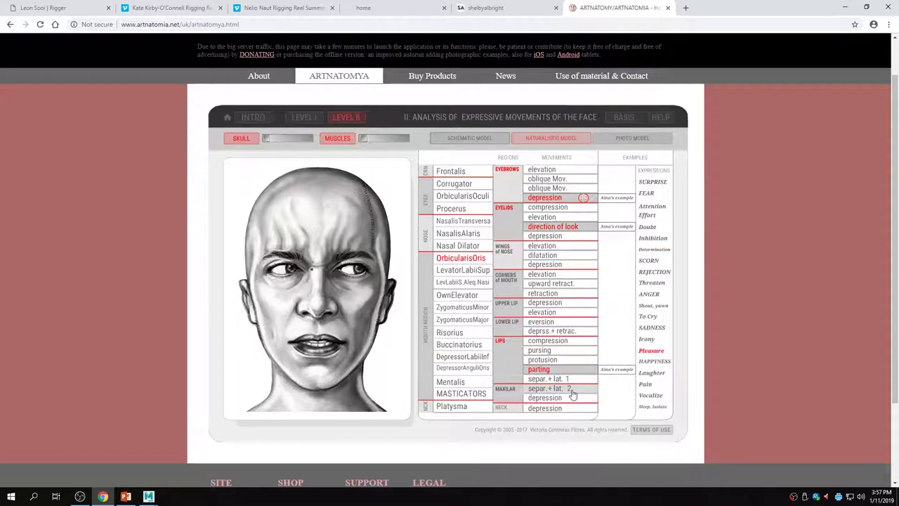
left_click(572, 392)
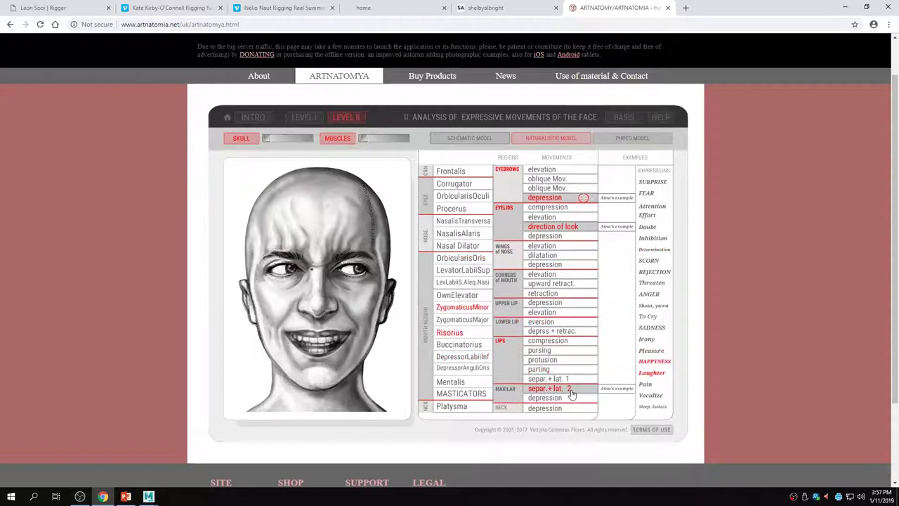
left_click(551, 277)
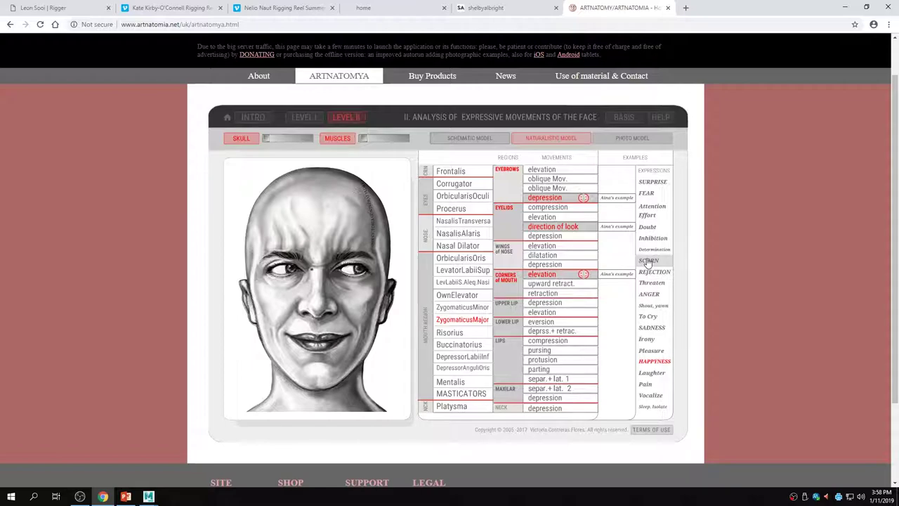
Step: Show Anger plus pursed lips, laugh, flared nostrils and sideways eyes, then bring PowerPoint forward
left_click(647, 294)
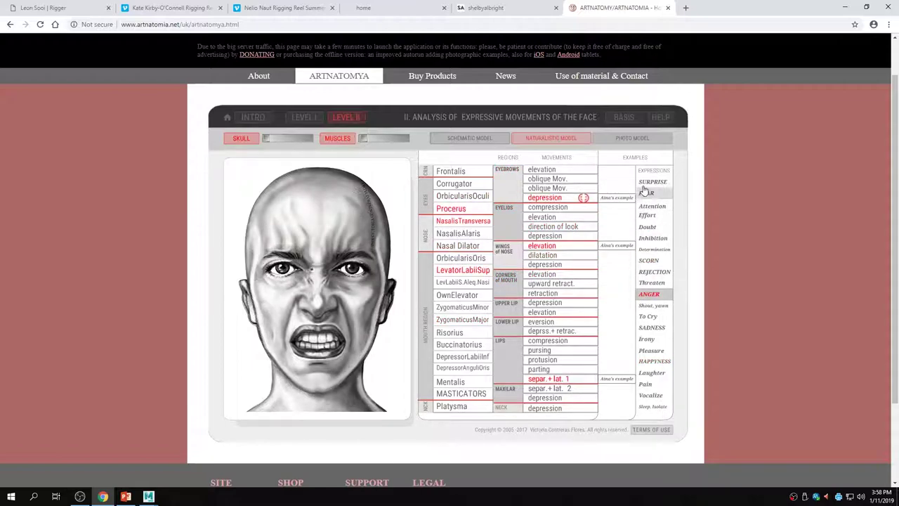
left_click(545, 351)
left_click(553, 283)
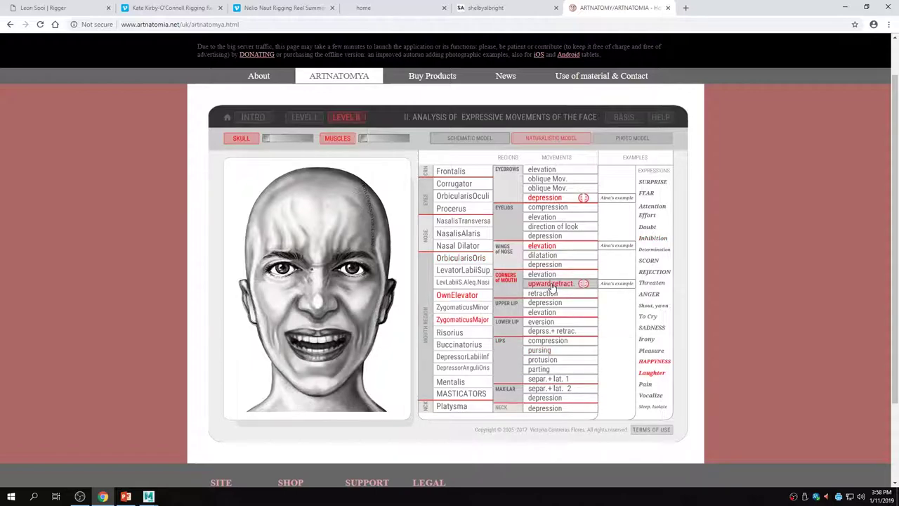
left_click(554, 257)
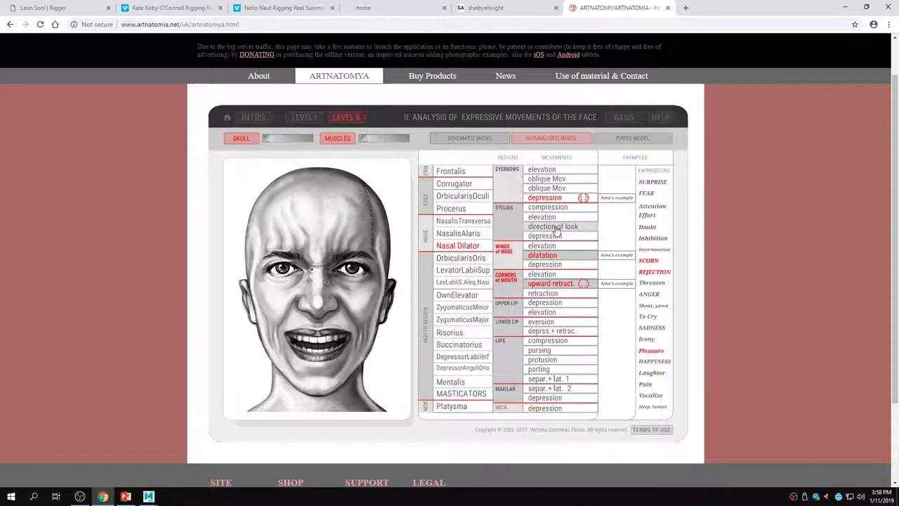
left_click(556, 227)
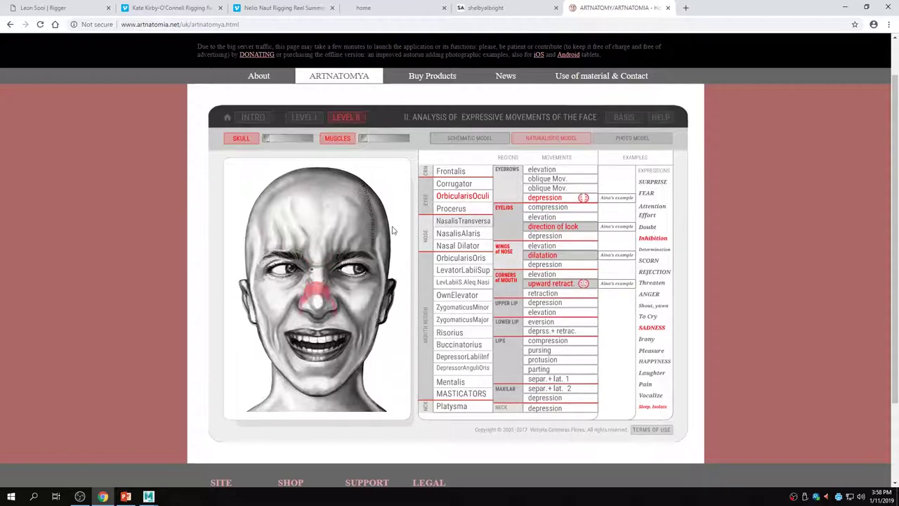
left_click(124, 496)
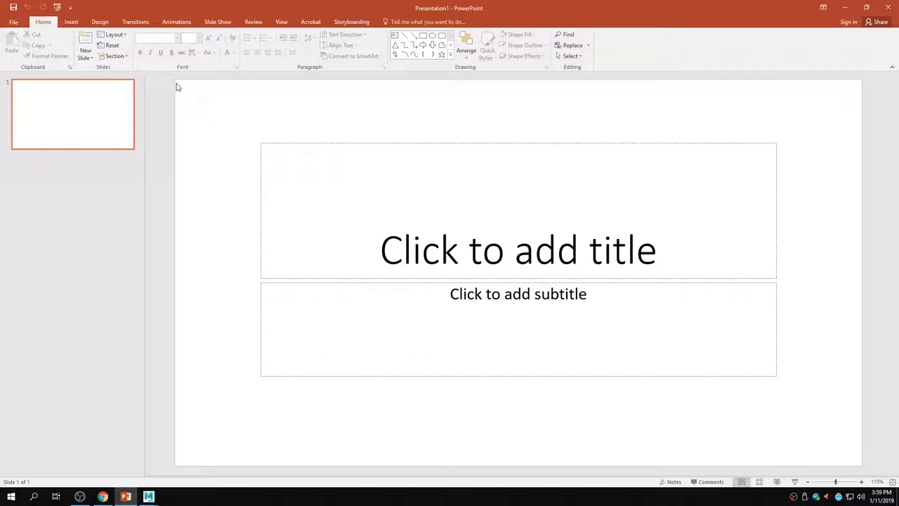
Step: Show PowerPoint's Insert commands, including Screen Recording in the Media group
left_click(66, 23)
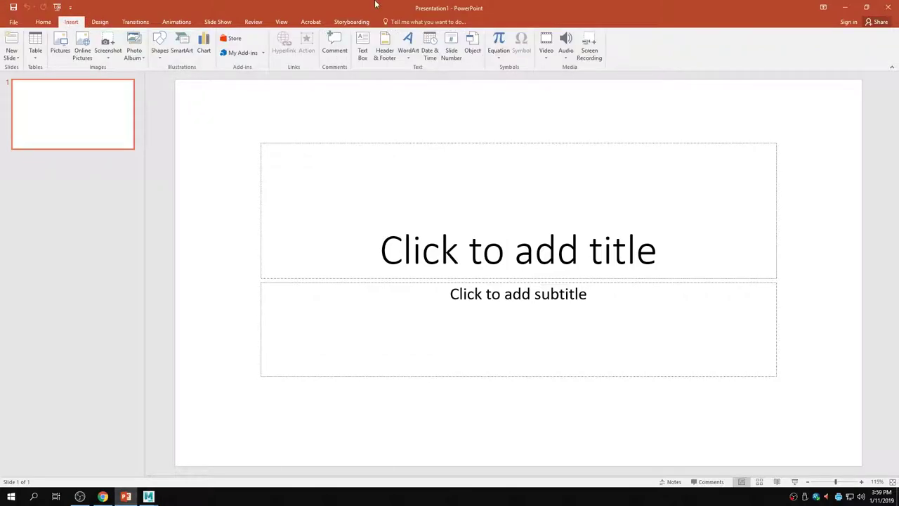
Step: Start a screen recording, cancel it, and glance at Maya before returning to PowerPoint
left_click(589, 50)
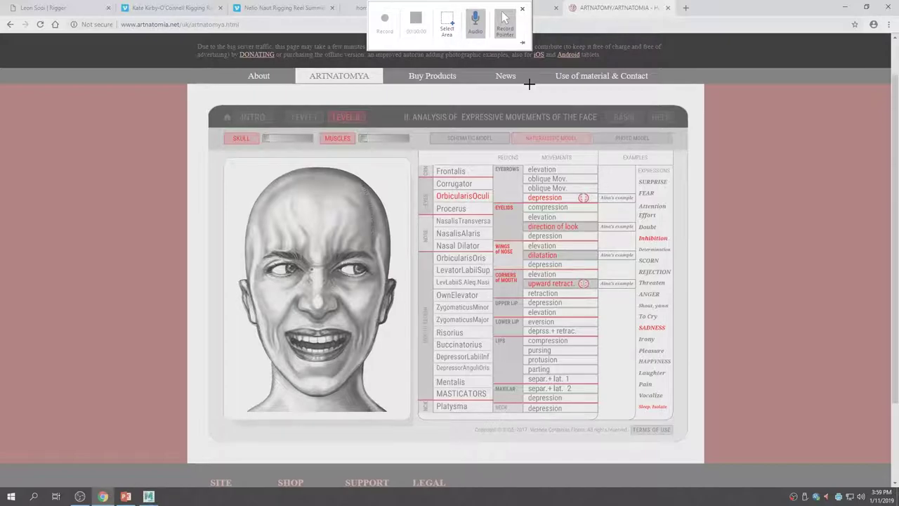
left_click(522, 8)
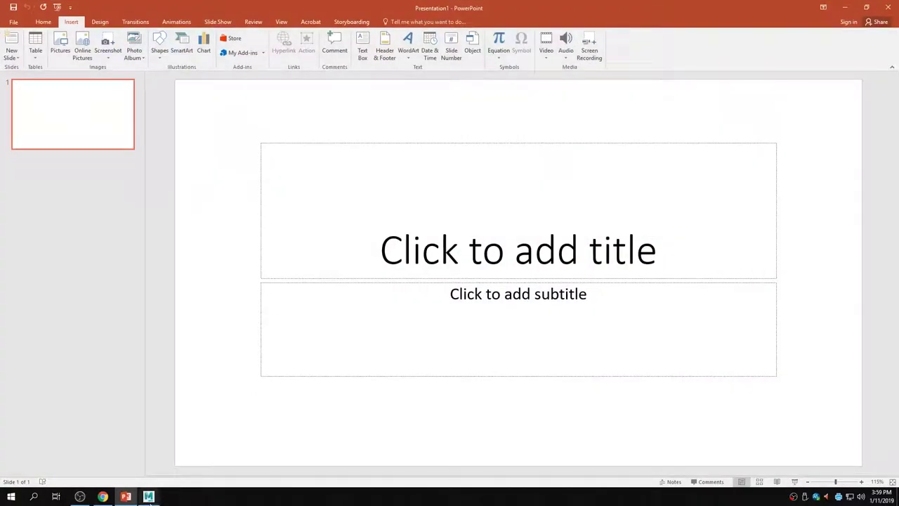
left_click(203, 456)
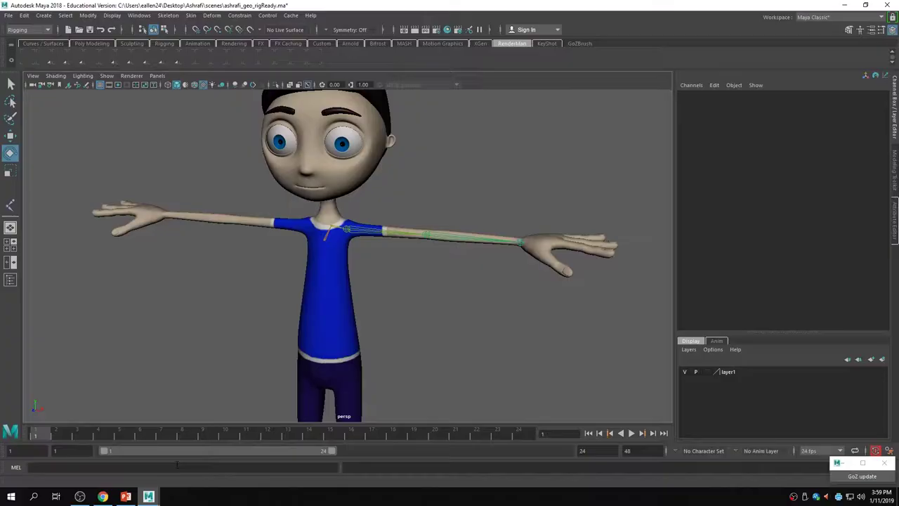
left_click(126, 496)
Step: Record the Maya viewport area while tumbling the view to angle the character
left_click(589, 48)
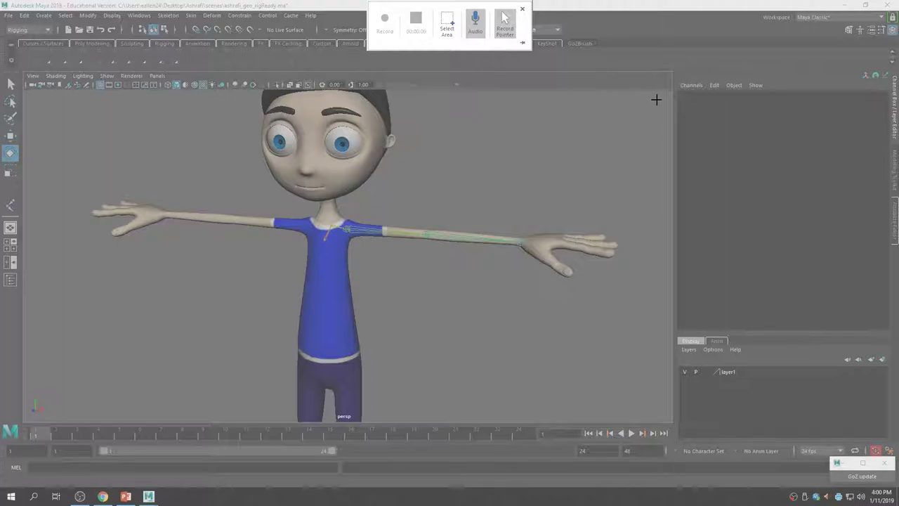
left_click_drag(659, 98, 27, 424)
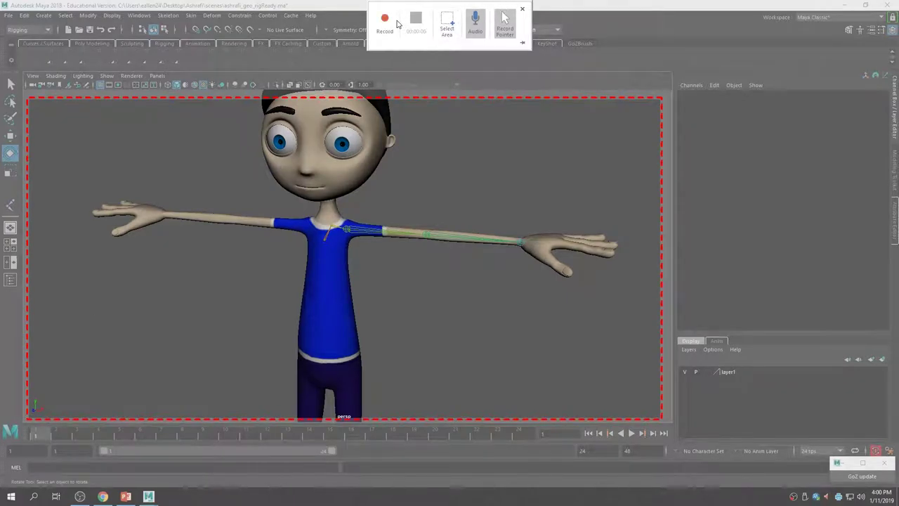
left_click(384, 21)
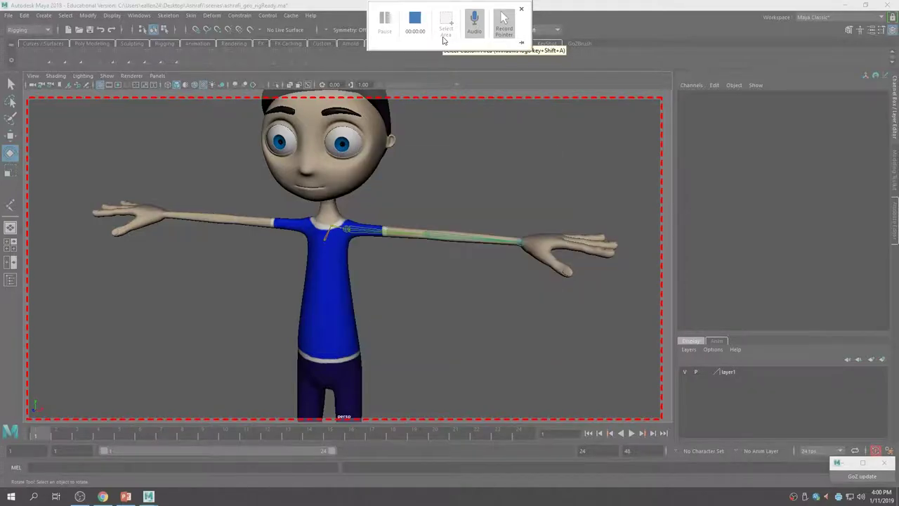
left_click_drag(387, 321, 383, 271, "alt")
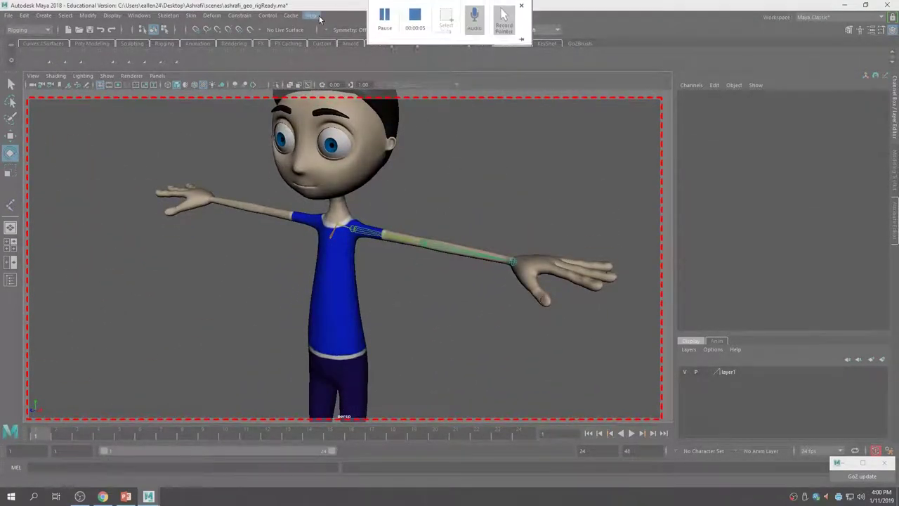
Step: Stop the recording so the clip lands on slide 1, then minimize PowerPoint
mouse_move(395, 15)
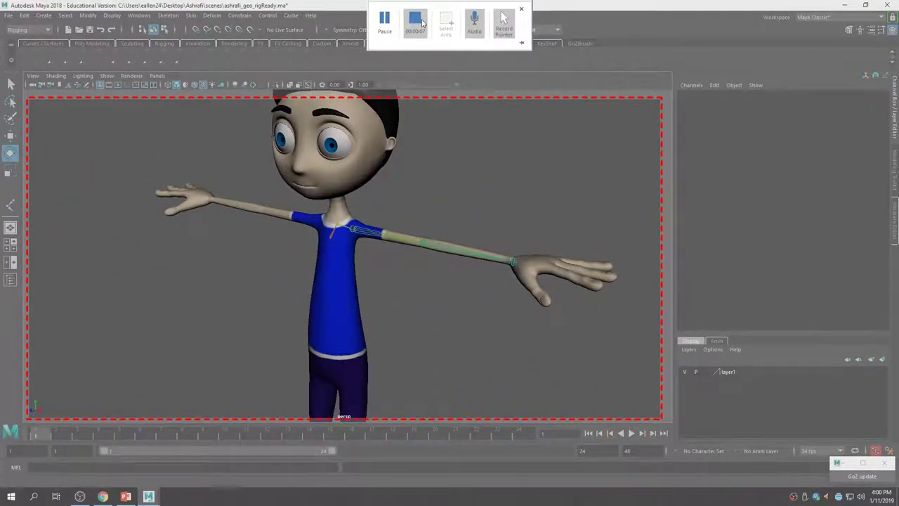
left_click(421, 23)
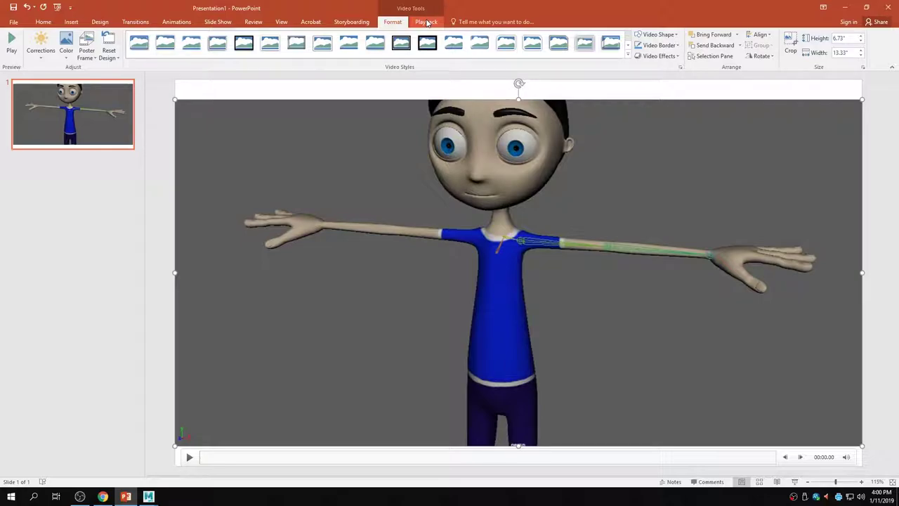
right_click(568, 267)
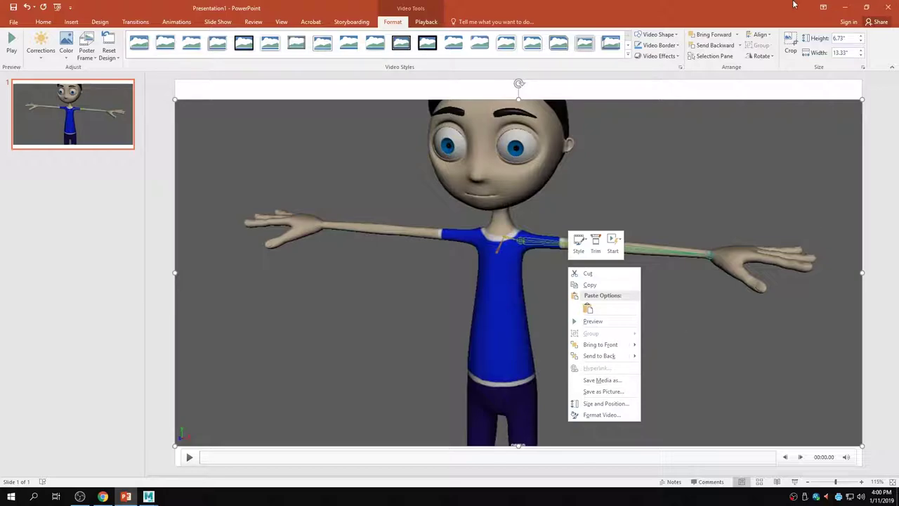
left_click(668, 206)
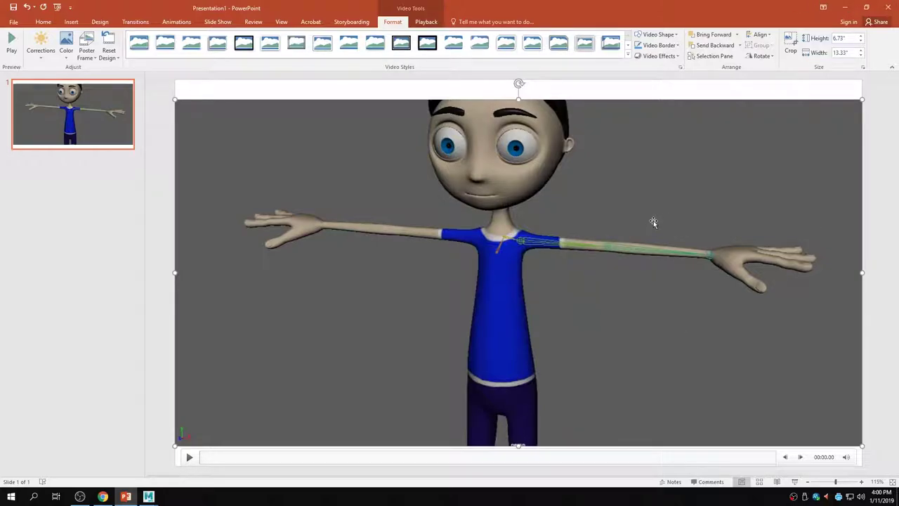
left_click(847, 6)
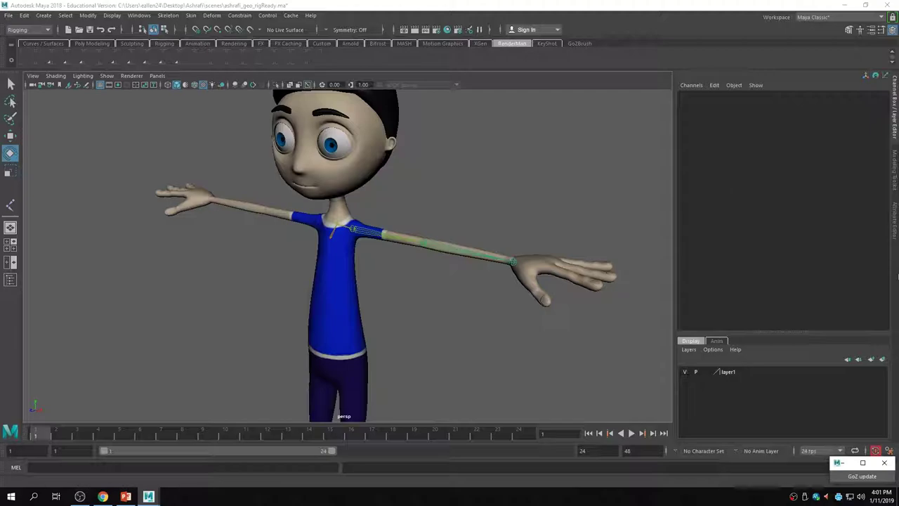
Step: Dolly out to the whole character and create a NURBS circle at its feet
left_click(355, 231)
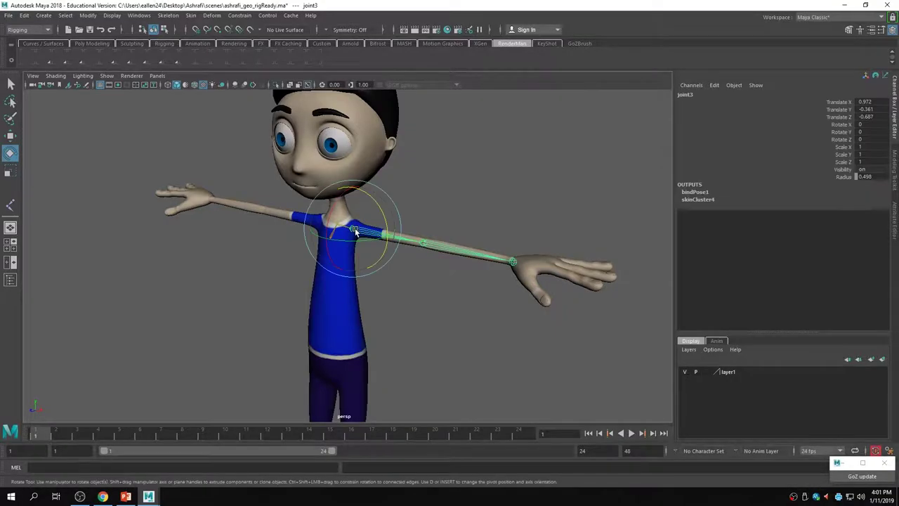
left_click(454, 190)
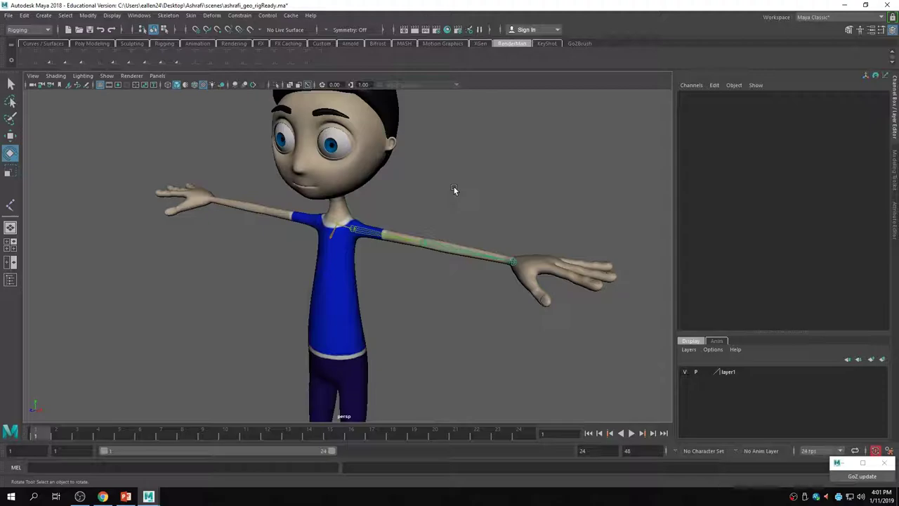
right_click_drag(453, 187, 389, 251, "alt")
left_click(43, 15)
mouse_move(94, 49)
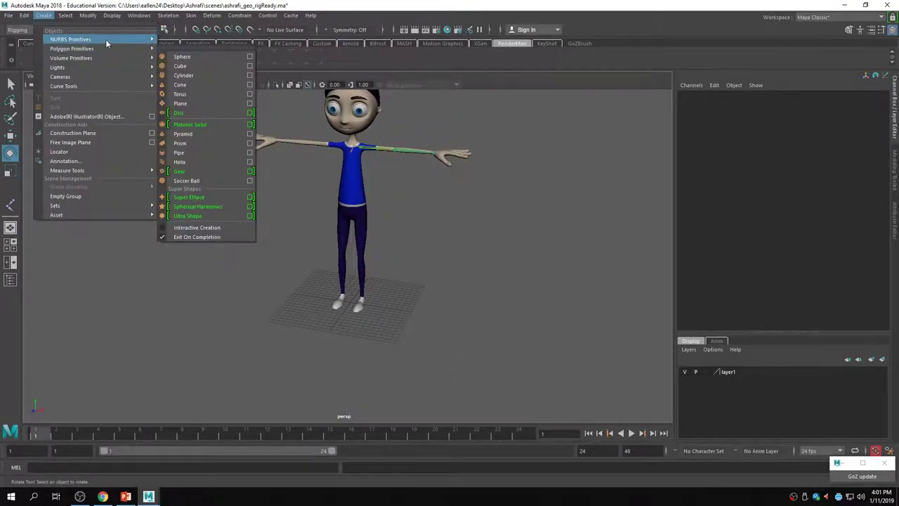
left_click(208, 104)
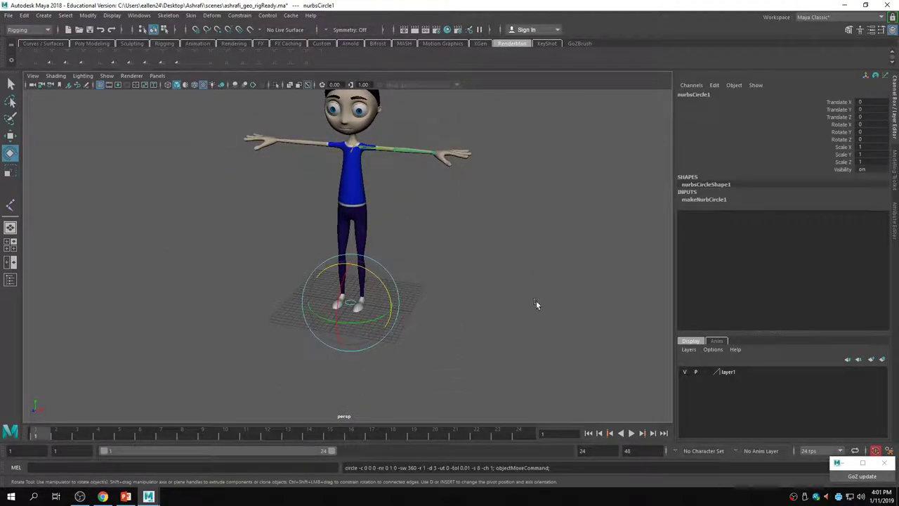
right_click_drag(440, 300, 449, 322, "alt")
Step: Add joint4 to the circle selection and apply Match All Transforms to snap it onto the arm
middle_click_drag(449, 325, 336, 300, "alt")
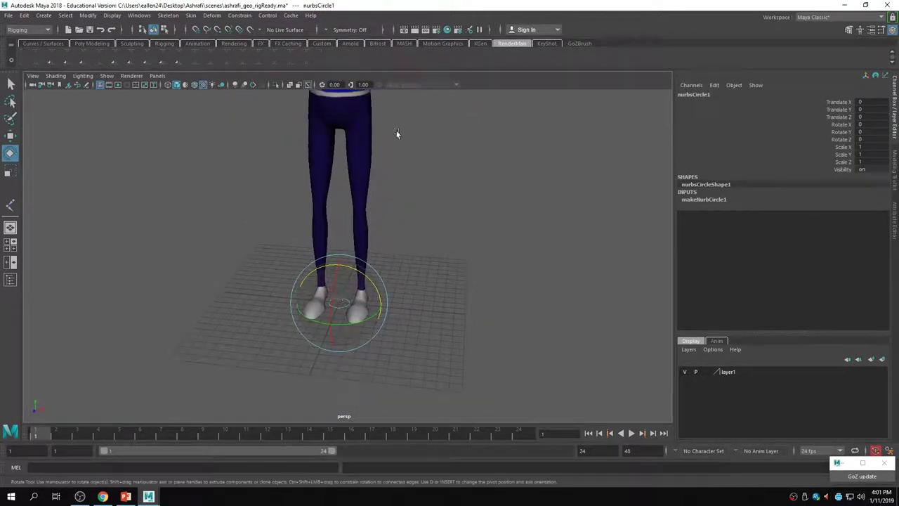
left_click_drag(396, 131, 376, 188, "alt")
left_click_drag(431, 143, 391, 287, "alt")
scroll(401, 237, "up", 5)
left_click(392, 256)
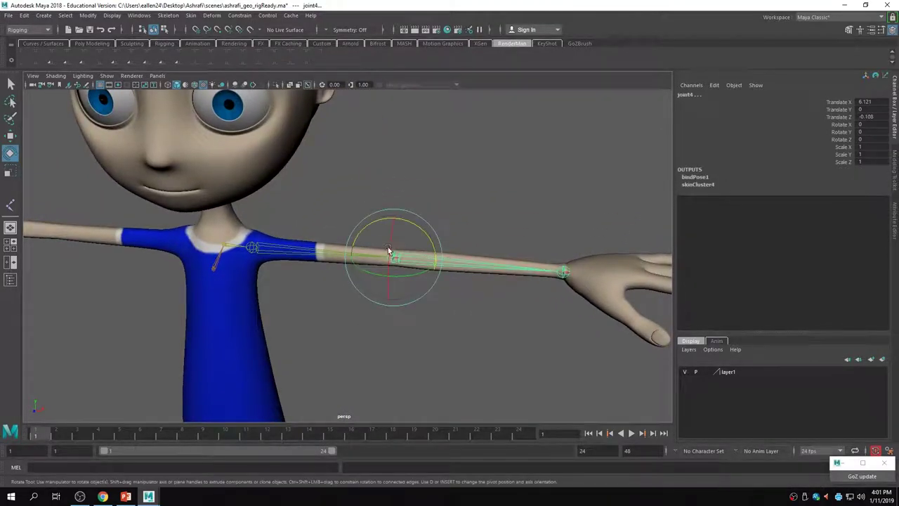
left_click(95, 18)
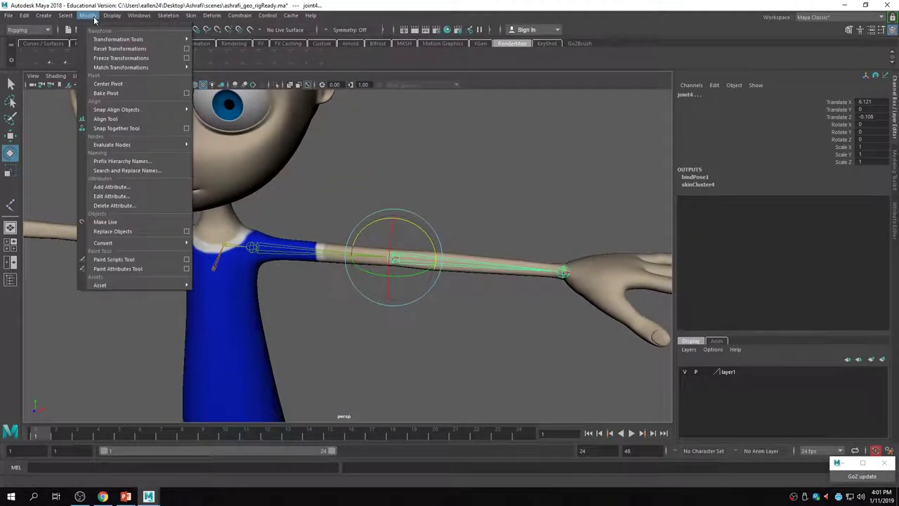
mouse_move(166, 68)
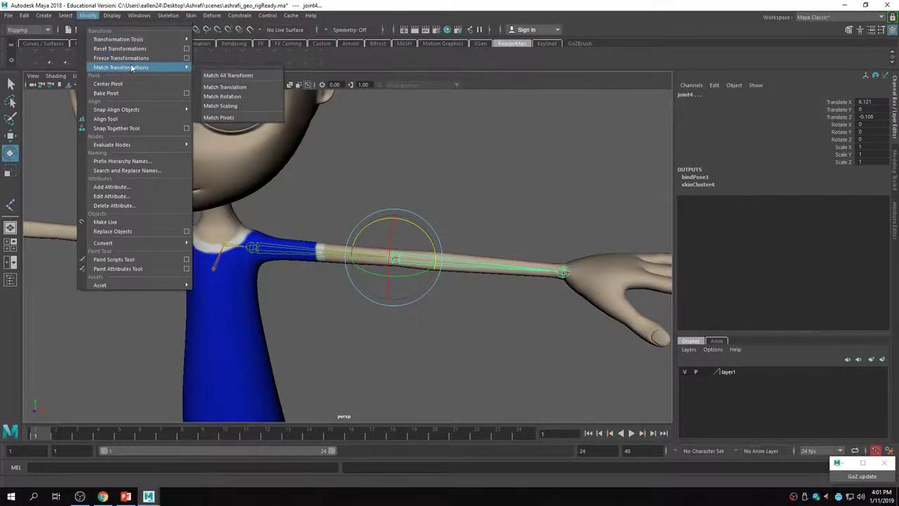
left_click(238, 78)
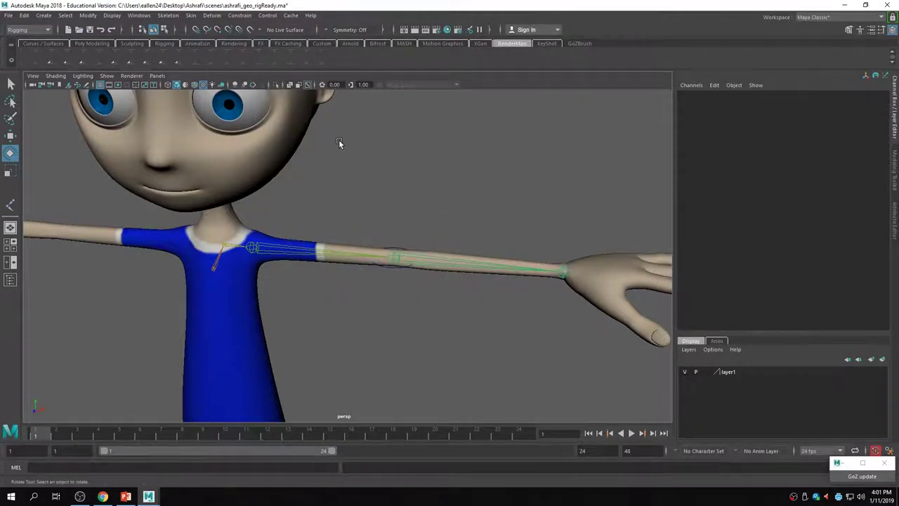
Step: From a frontal view, check the circle, arm mesh and arm joint by selecting each
left_click(341, 139)
left_click(402, 249)
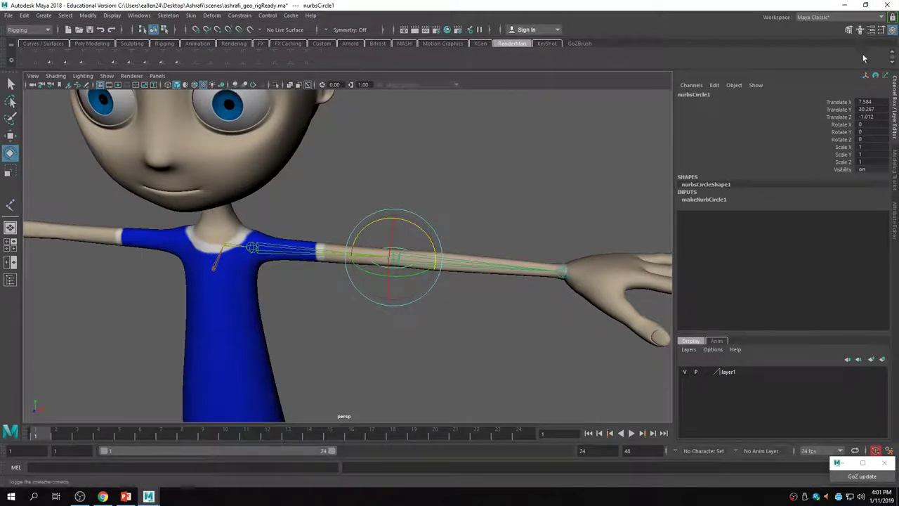
left_click(436, 177)
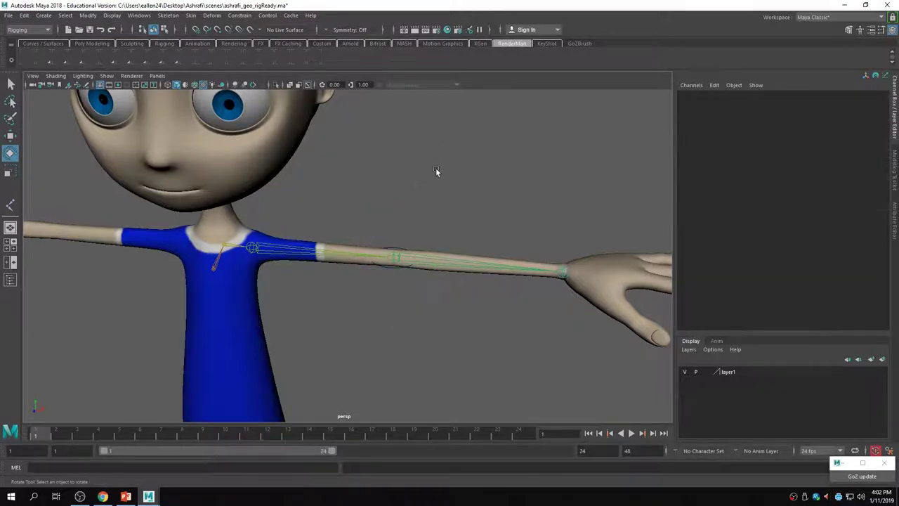
left_click_drag(435, 176, 415, 241, "alt")
left_click_drag(306, 273, 376, 285, "alt")
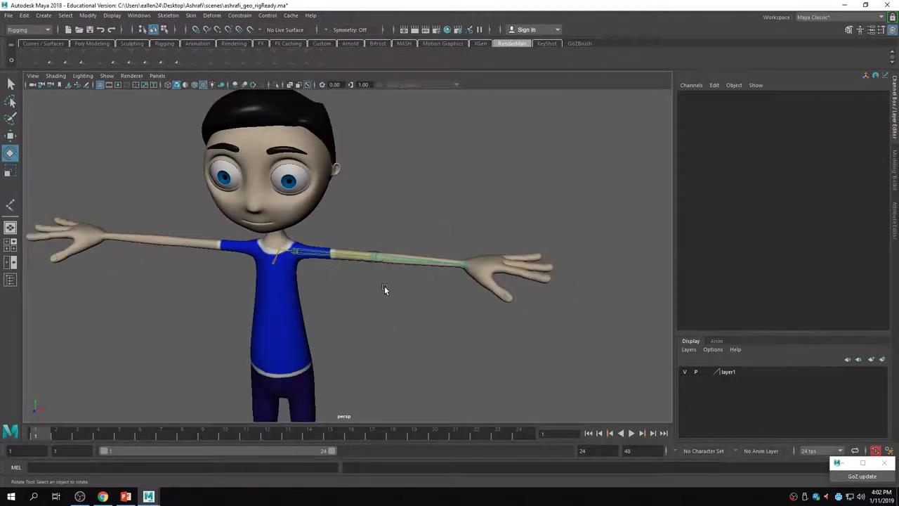
scroll(397, 295, "up", 5)
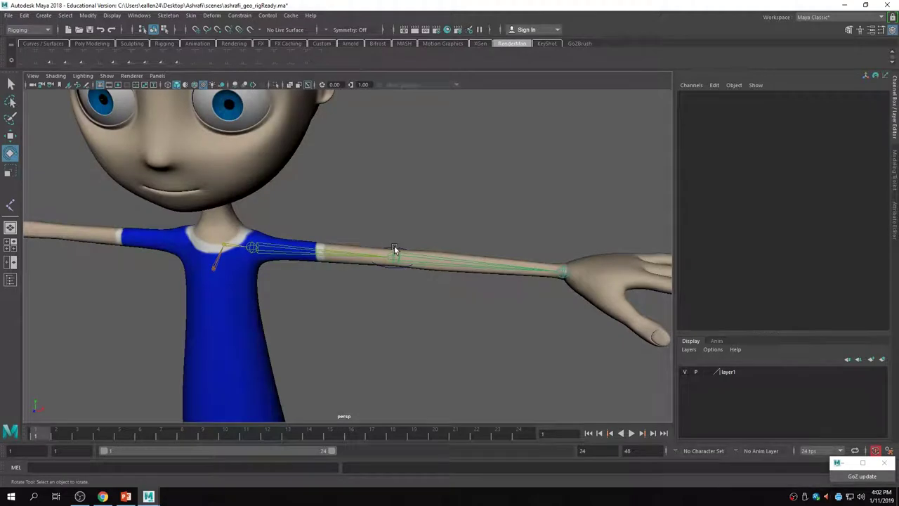
left_click(395, 247)
left_click(392, 246, "shift")
left_click(394, 248)
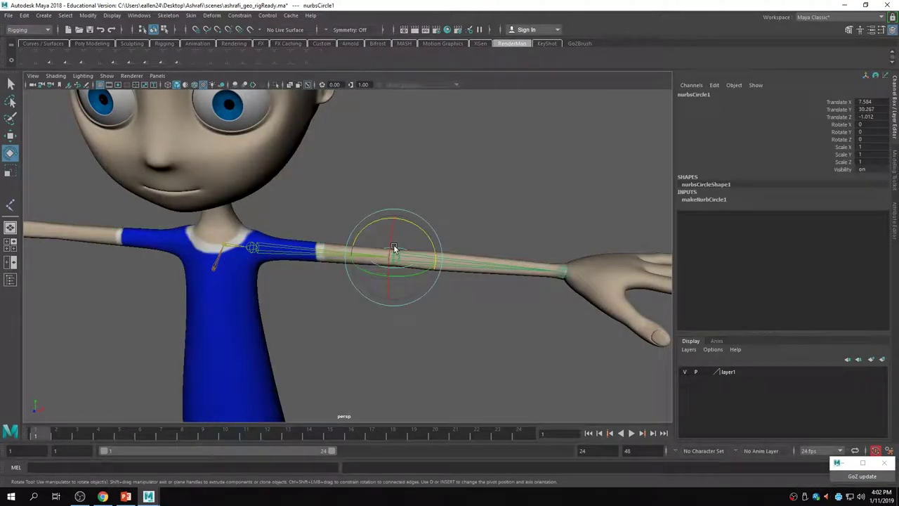
left_click(518, 316)
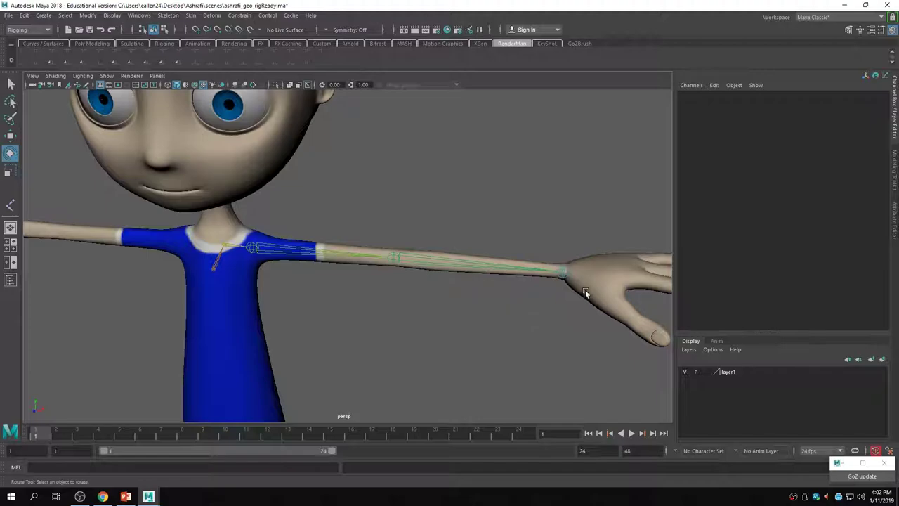
left_click(233, 169)
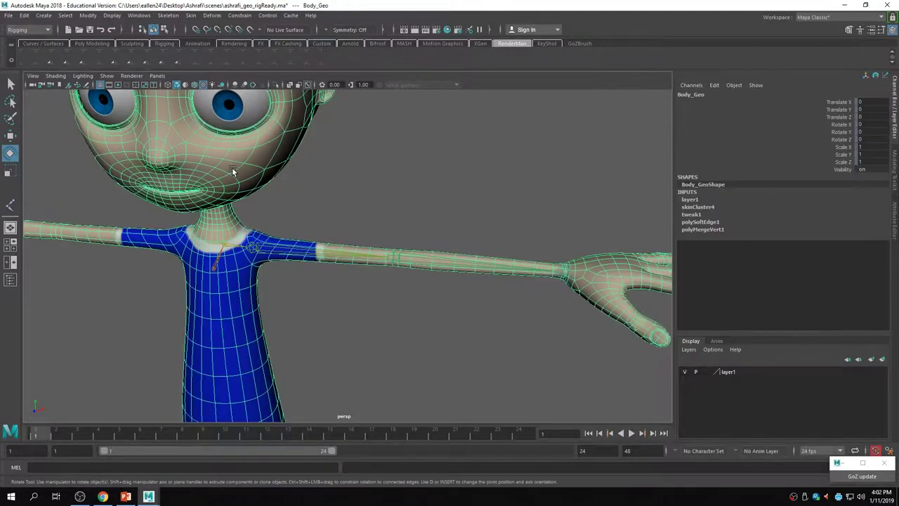
left_click(55, 76)
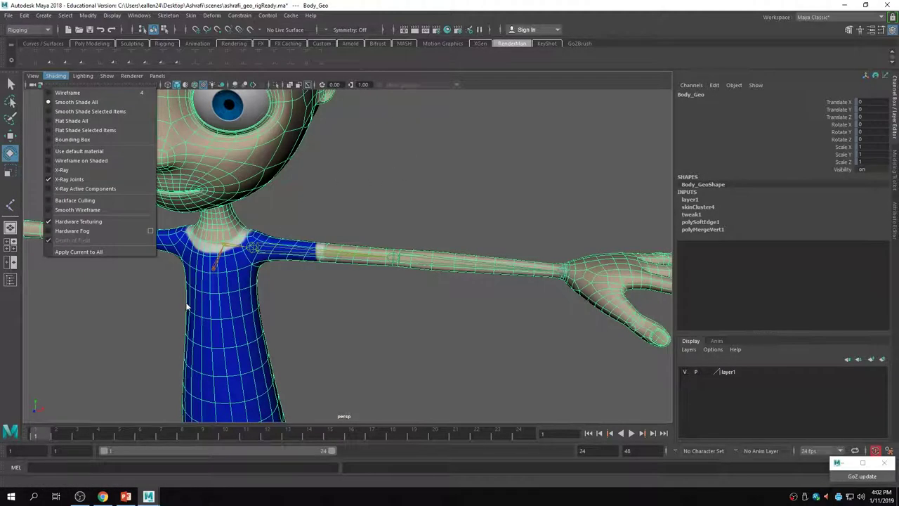
left_click(48, 170)
left_click(105, 218)
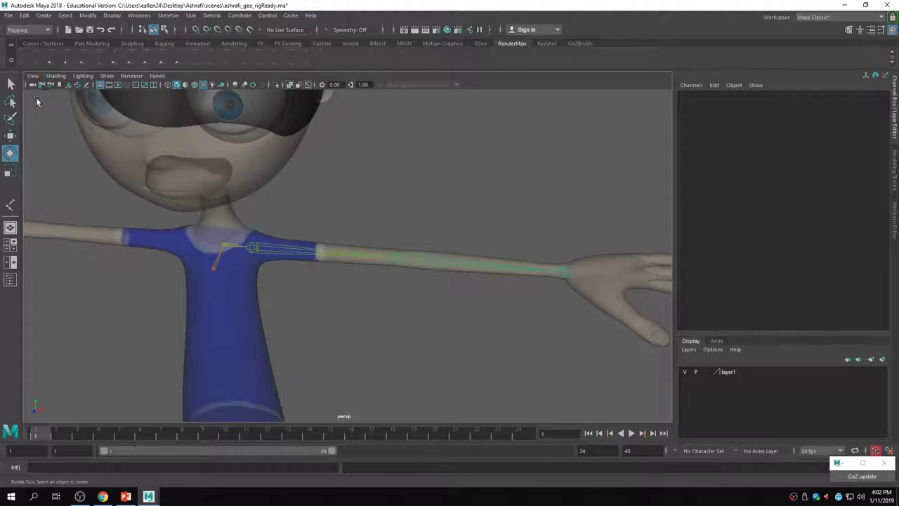
left_click(56, 75)
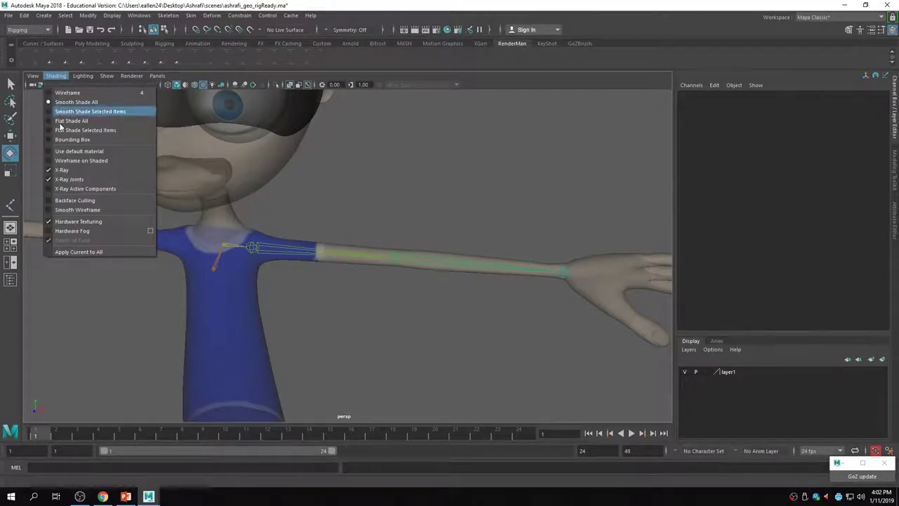
left_click(49, 171)
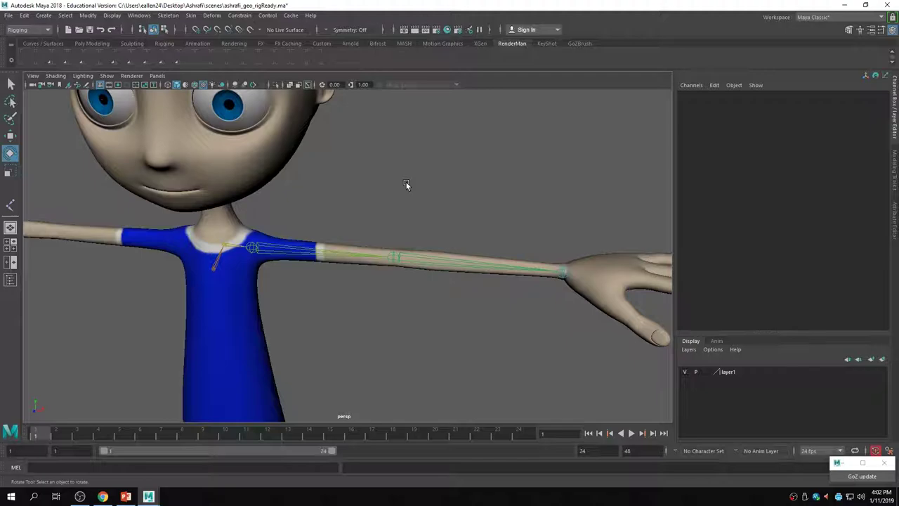
left_click(55, 75)
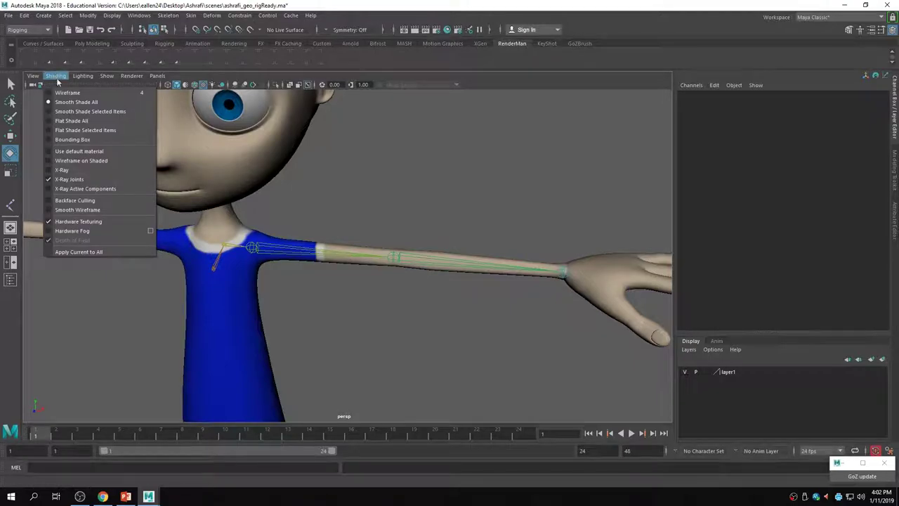
left_click(56, 181)
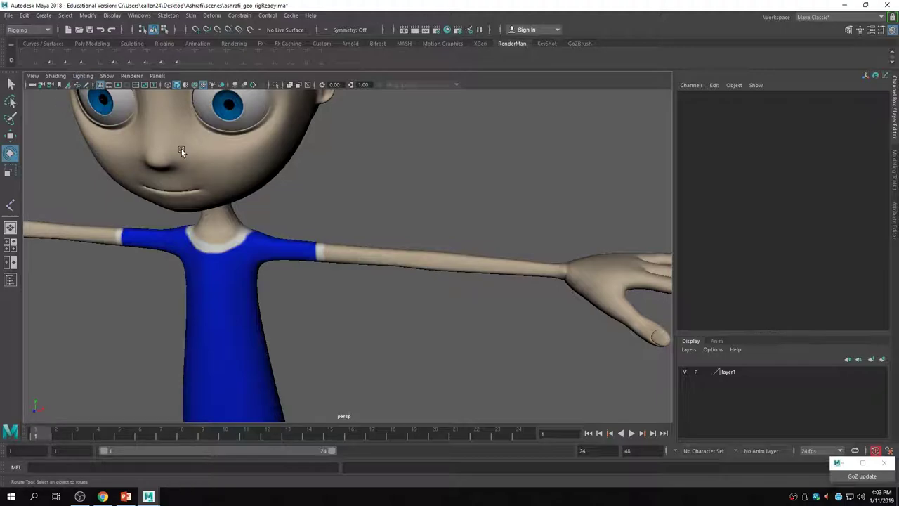
left_click(51, 77)
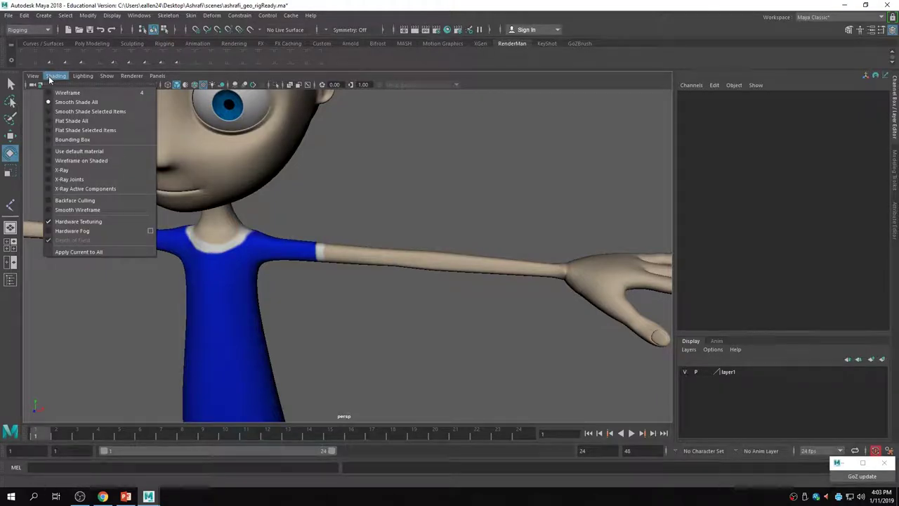
left_click(55, 179)
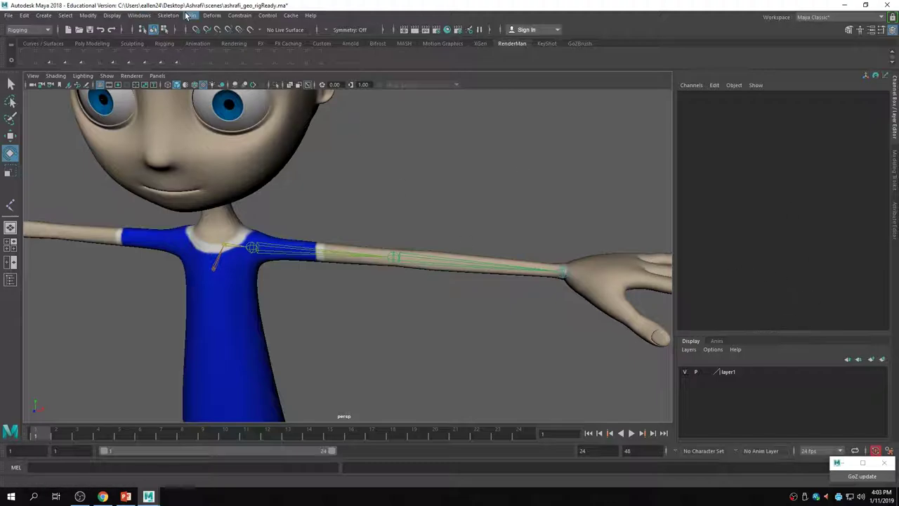
Step: In the Outliner, group the root joint joint1 with Ctrl+G
left_click(138, 15)
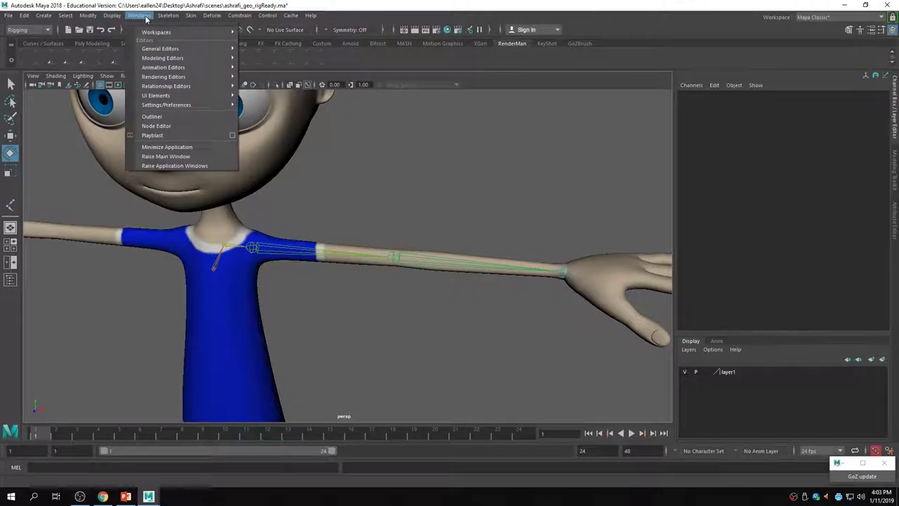
left_click(168, 116)
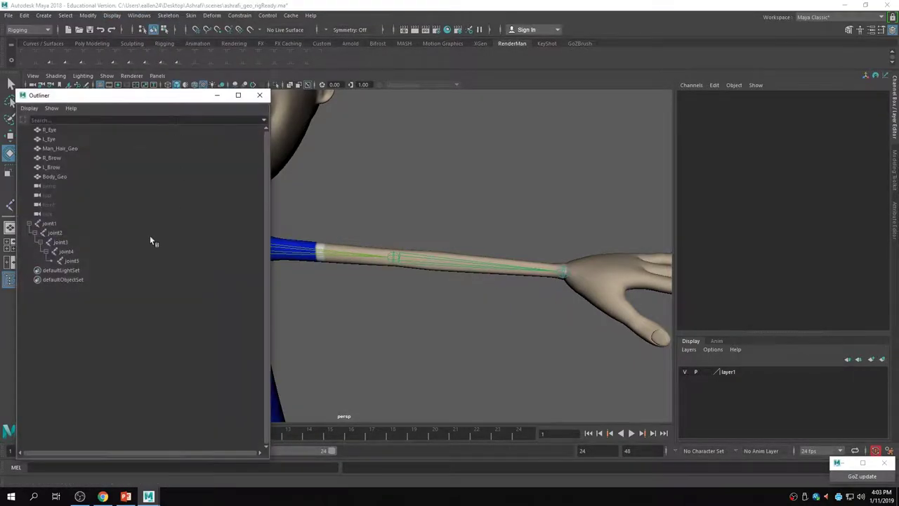
left_click(28, 224)
left_click(57, 223)
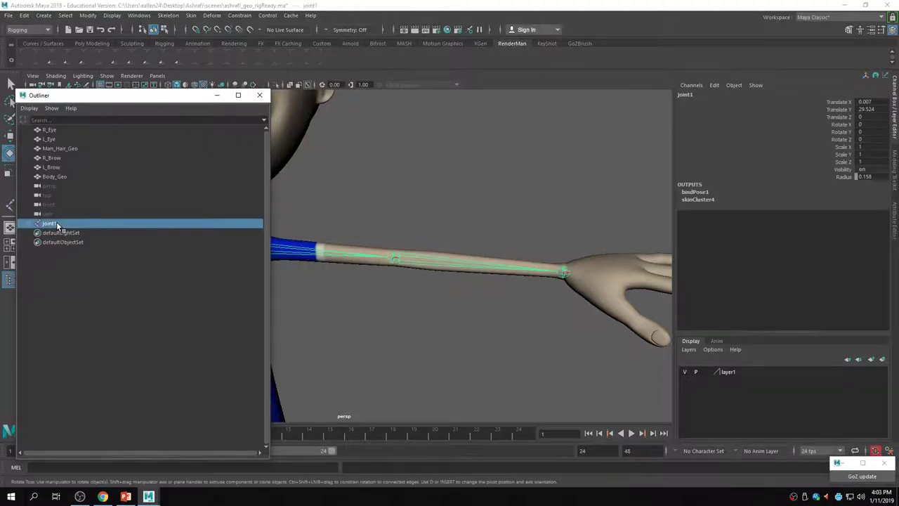
key("ctrl+g")
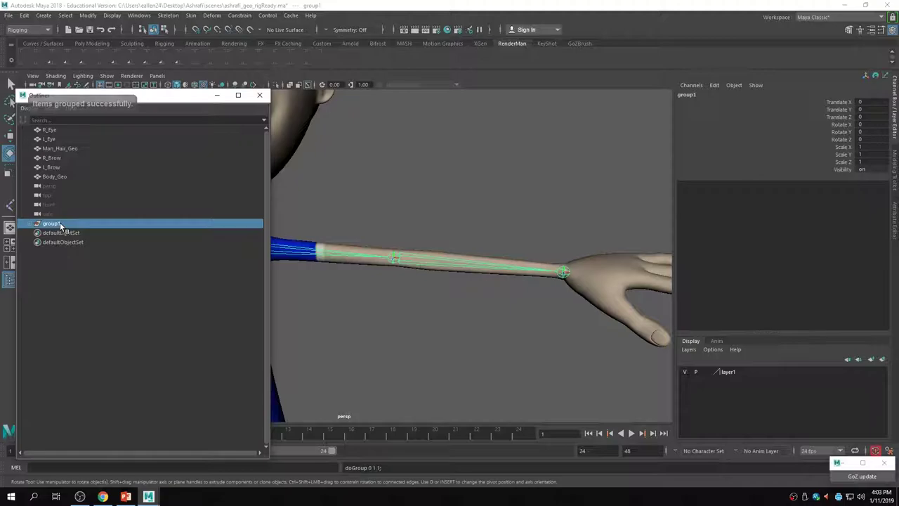
Step: Rename group1 to DO_NOT_TOUCH and display its attributes
double_click(69, 225)
key("BackSpace")
key("Caps_Lock")
type("DO")
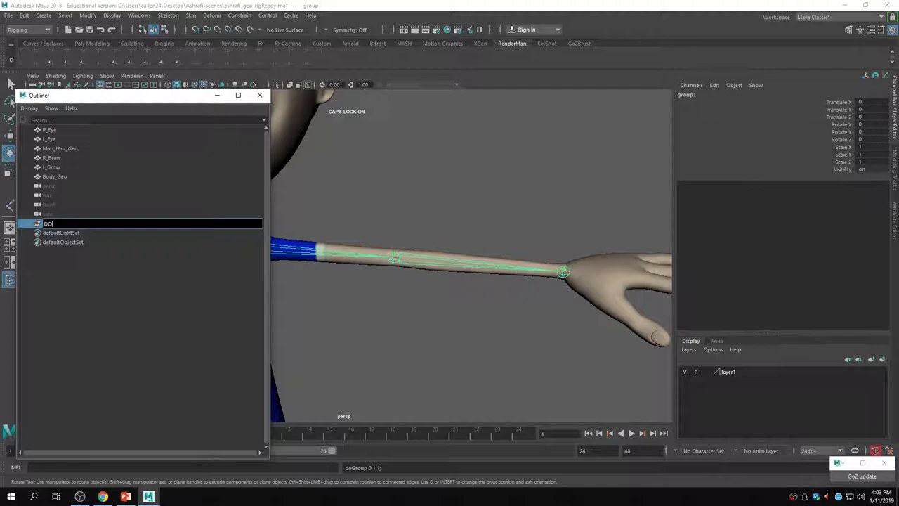
type("_NOR")
key("BackSpace")
type("T_TOUCH")
key("Return")
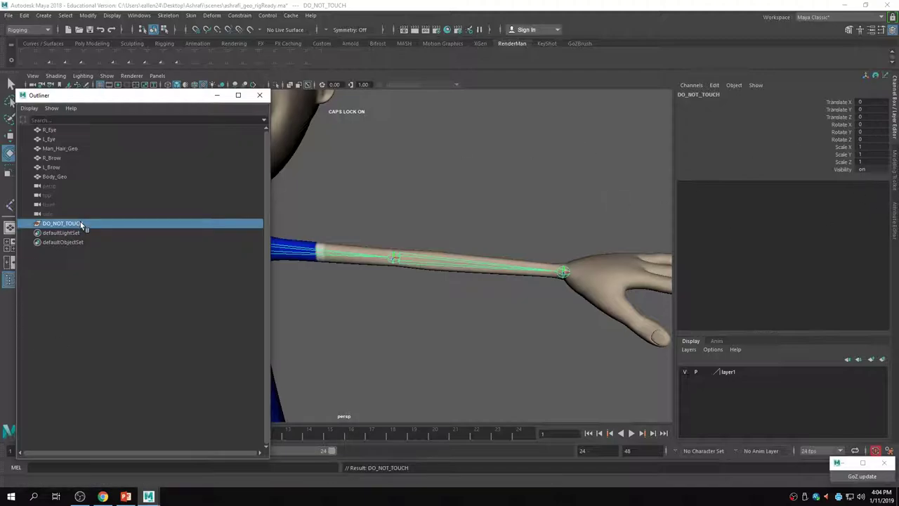
left_click(894, 220)
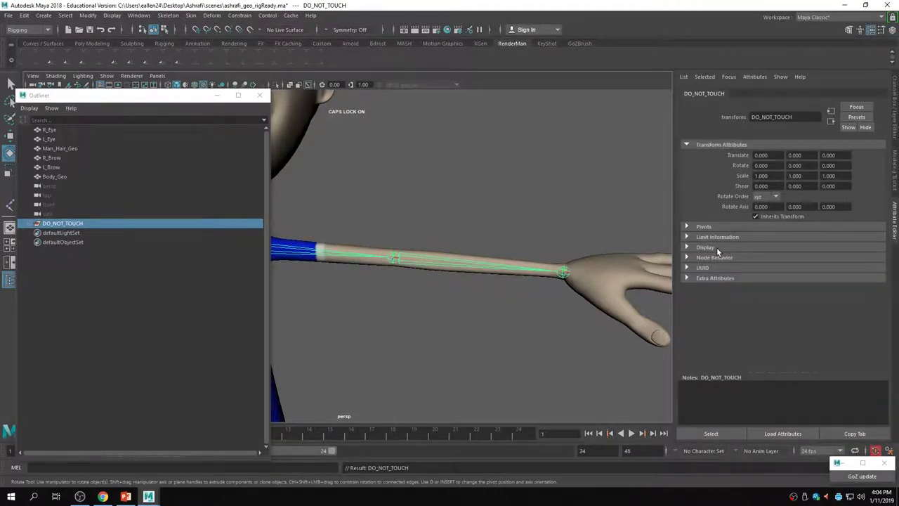
Step: Enable Use Outliner Color on DO_NOT_TOUCH and set the colour to red
left_click(718, 250)
scroll(801, 290, "down", 2)
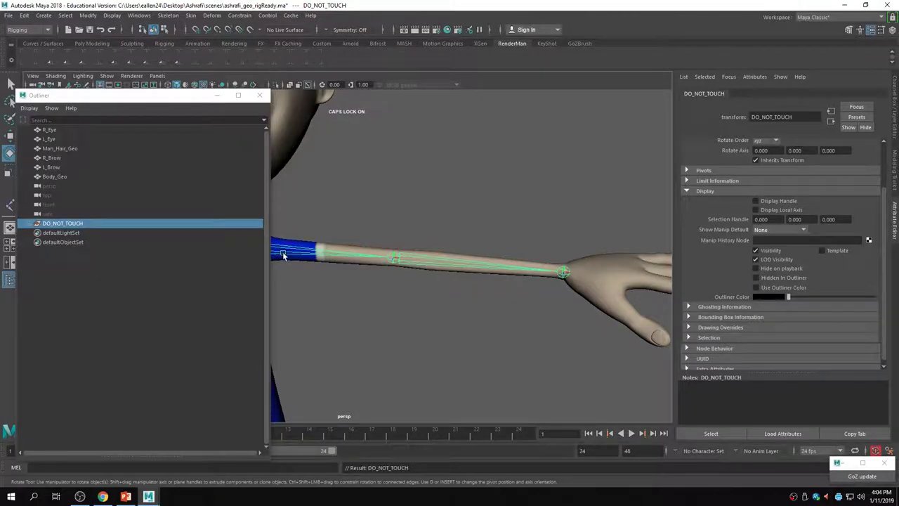
left_click(756, 287)
left_click(760, 297)
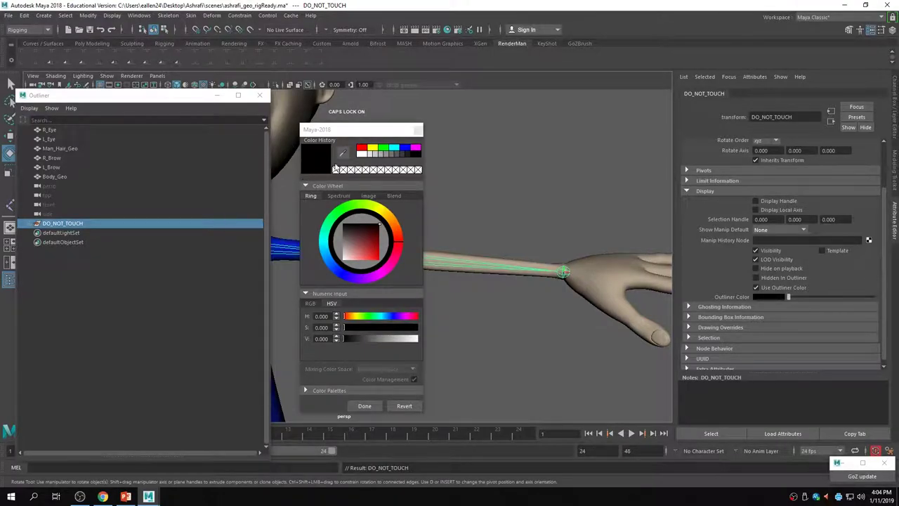
left_click(364, 150)
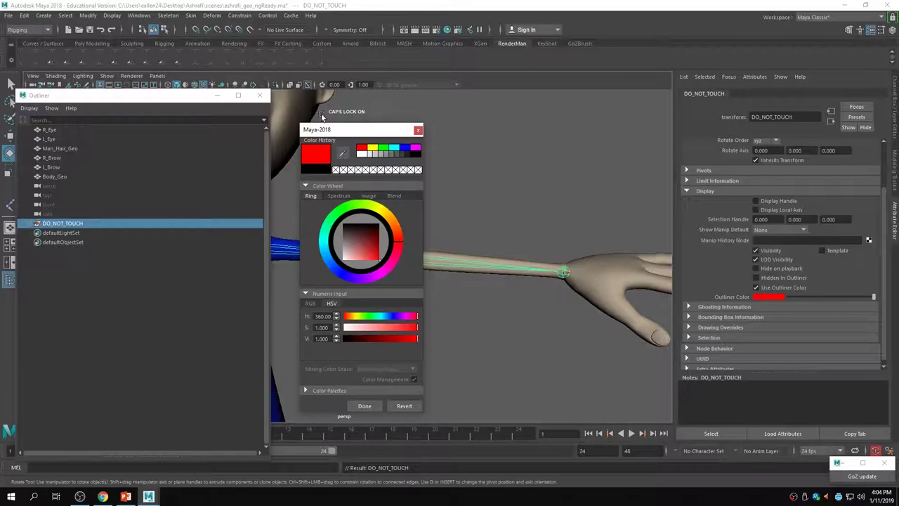
left_click(364, 406)
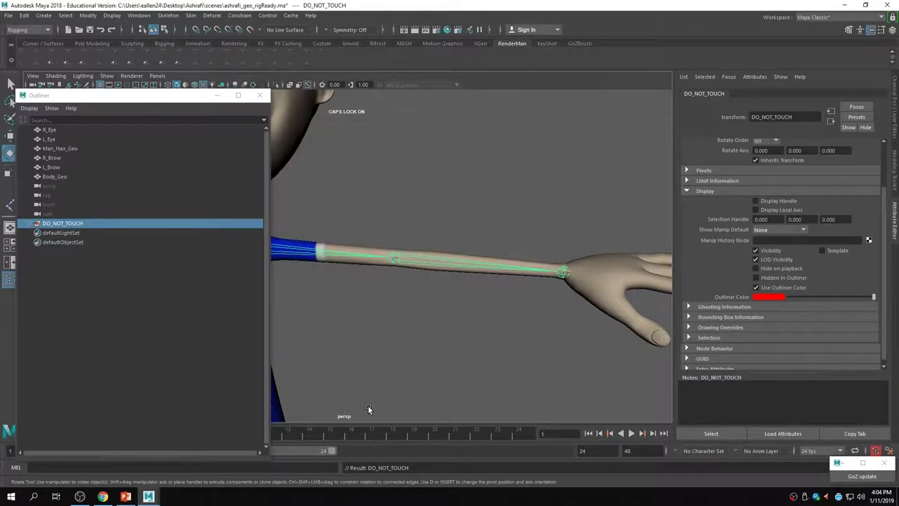
Step: Deselect and reselect DO_NOT_TOUCH to check its red name in the Outliner
left_click(119, 213)
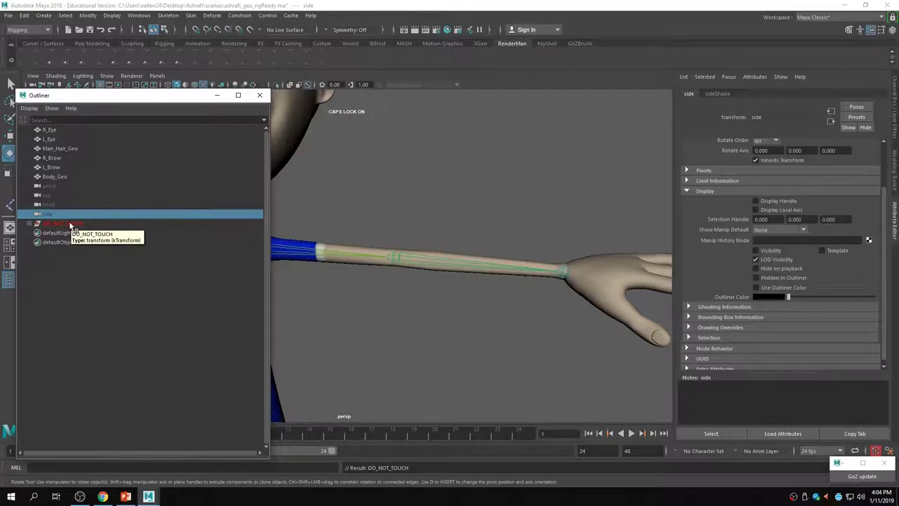
left_click(70, 224)
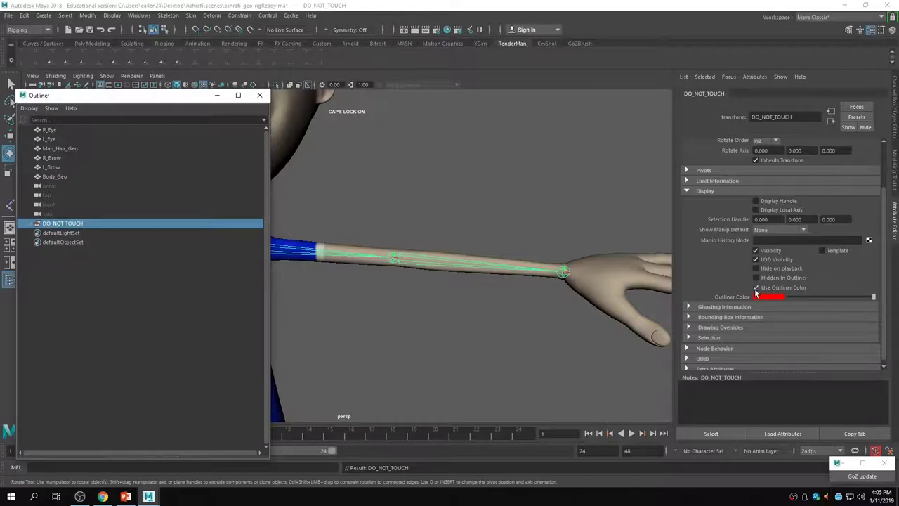
left_click(124, 213)
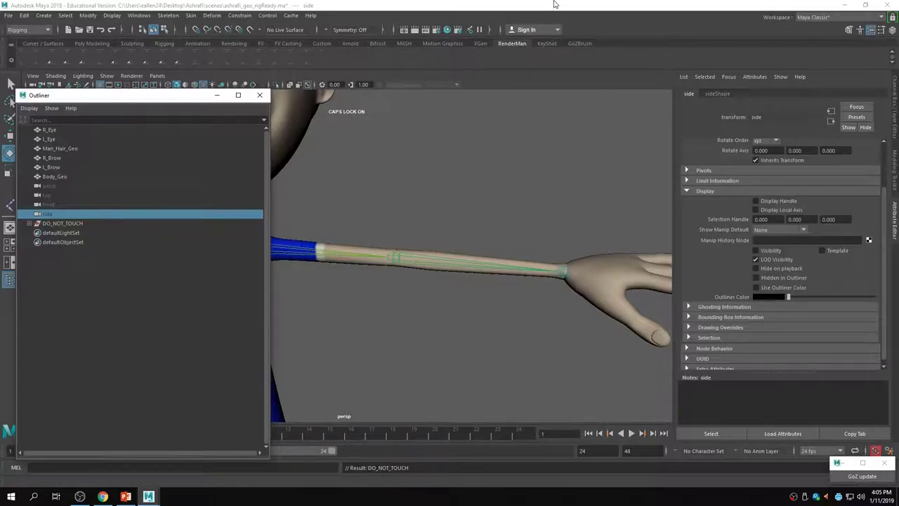
Step: Select the Body_Geo mesh and start the Paint Skin Weights tool
key("Caps_Lock")
left_click(216, 95)
left_click(609, 293)
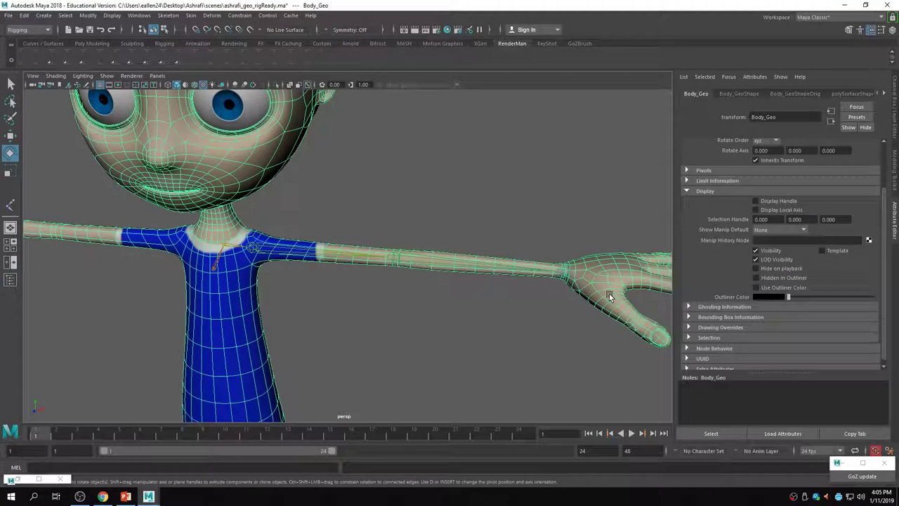
left_click_drag(259, 171, 263, 214, "alt")
left_click(191, 16)
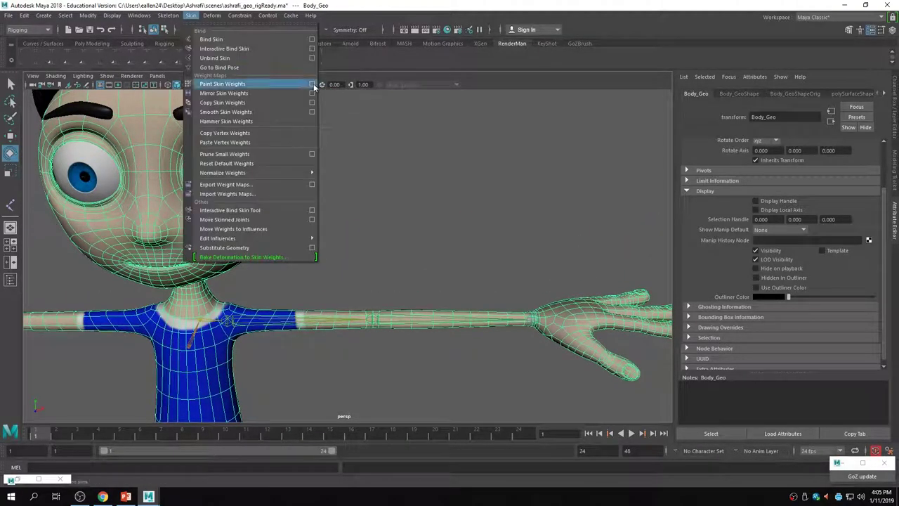
left_click(312, 84)
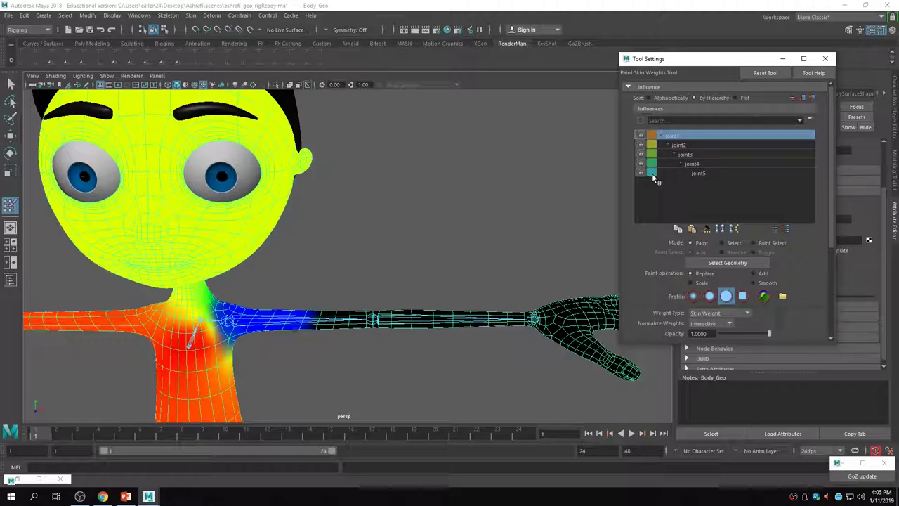
Step: Set joint1's influence colour to magenta
left_click(653, 136)
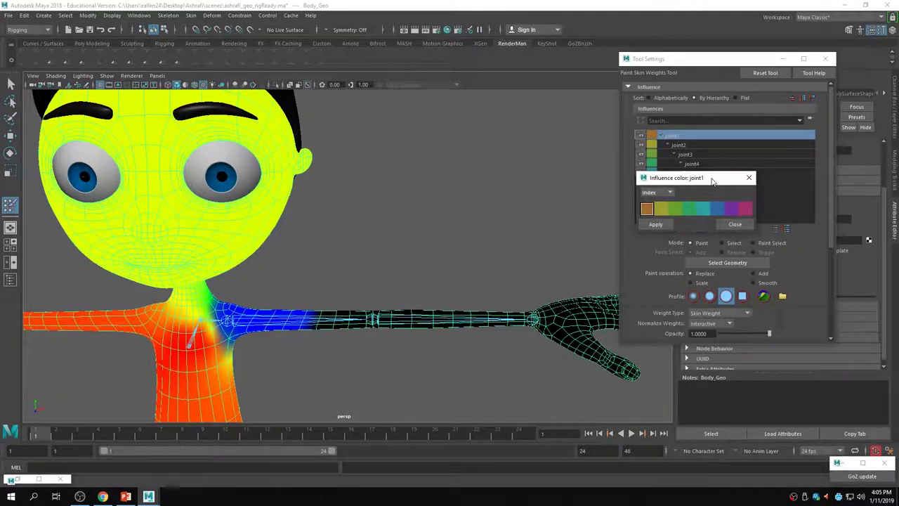
left_click_drag(711, 181, 560, 144)
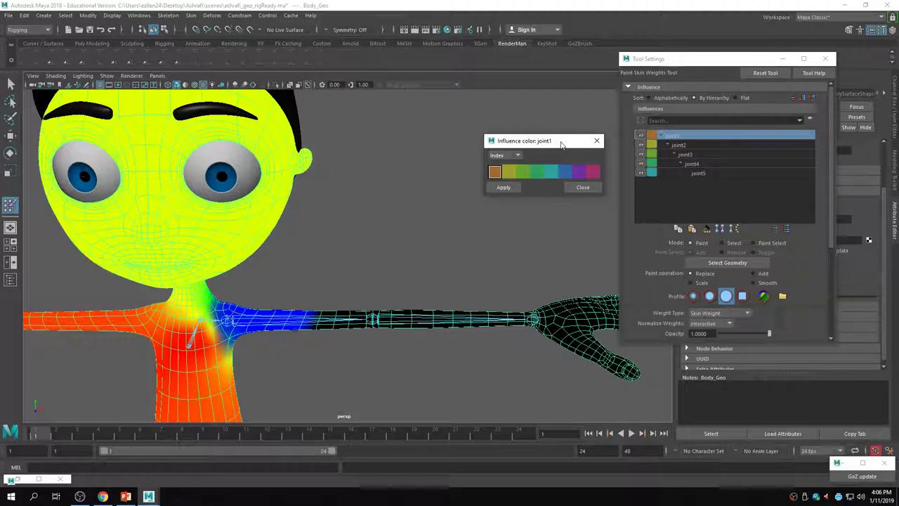
left_click(662, 136)
left_click(661, 135)
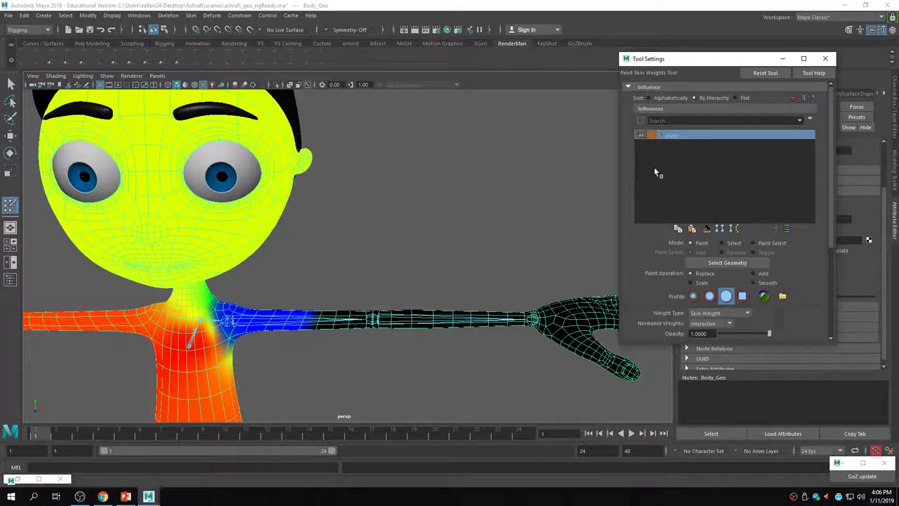
left_click(661, 134)
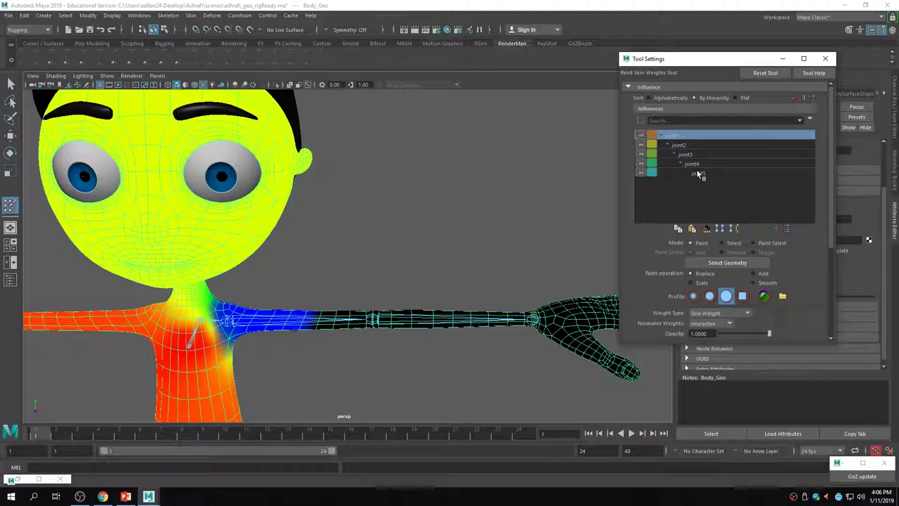
left_click(650, 136)
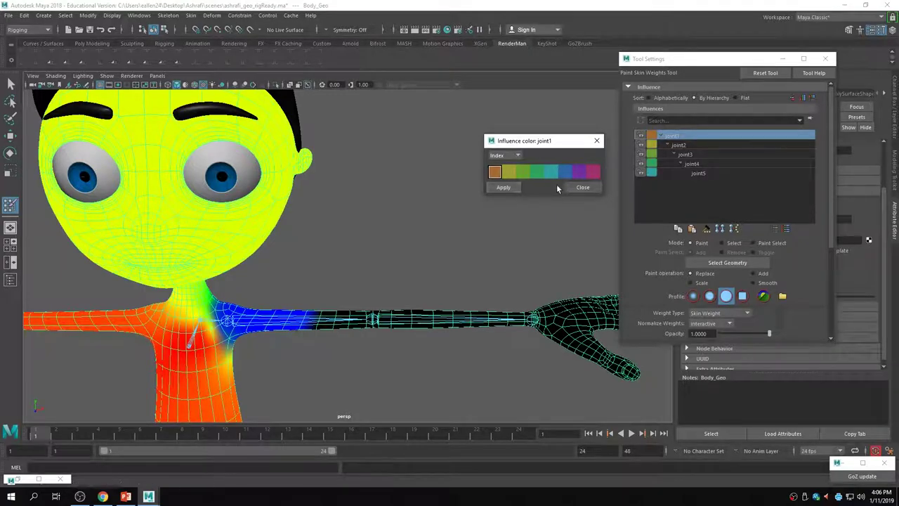
left_click(593, 172)
left_click(504, 187)
Step: Recolour the joint2, joint3, joint4 and joint5 influences magenta as well
left_click(660, 144)
left_click(651, 145)
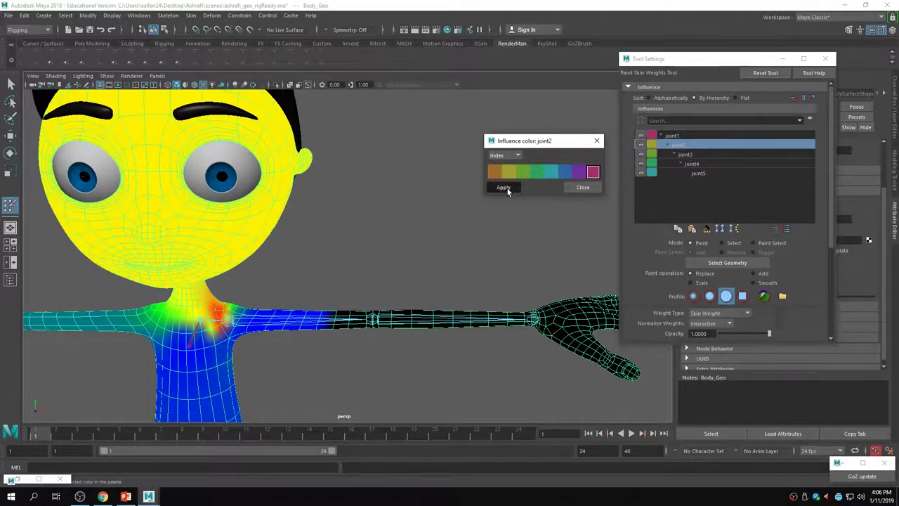
left_click(504, 186)
left_click(652, 154)
left_click(503, 187)
left_click(652, 163)
left_click(504, 187)
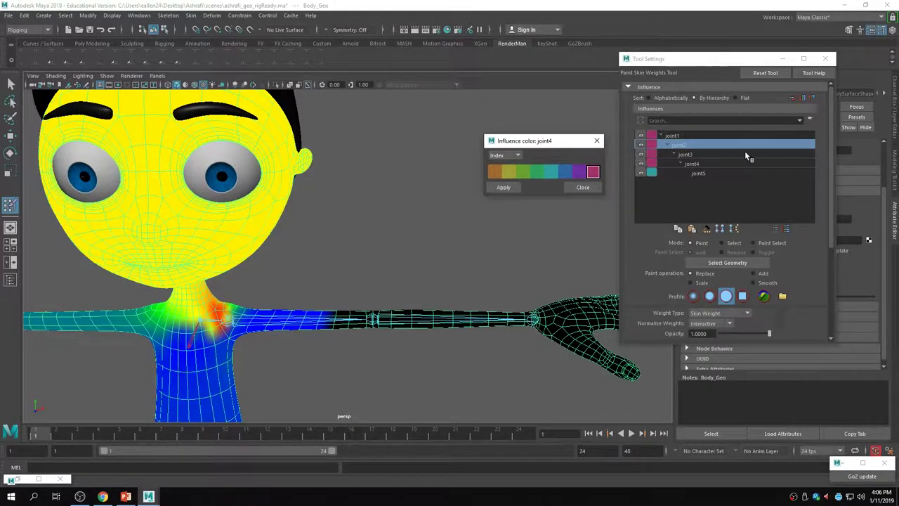
left_click(653, 173)
left_click(513, 187)
Step: Change joint5's influence colour from magenta to a teal green and apply it
left_click(523, 172)
left_click(519, 188)
left_click(531, 175)
left_click(540, 172)
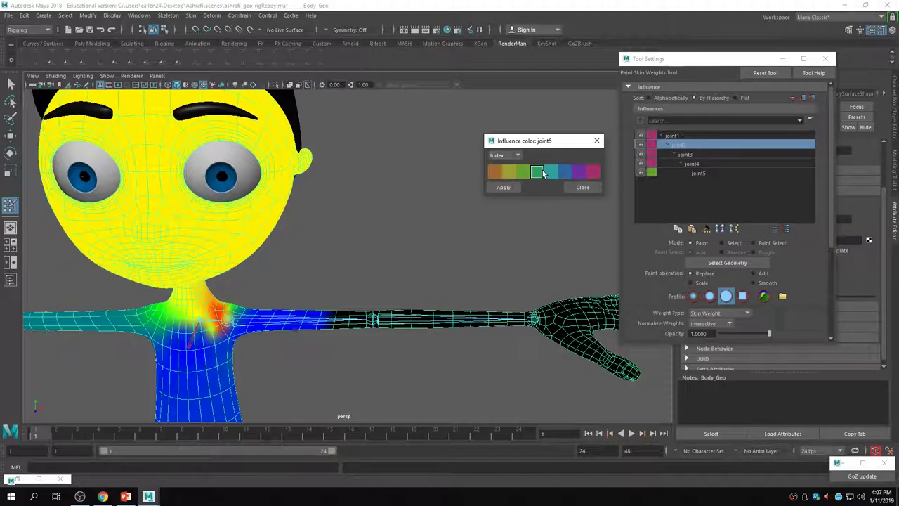
left_click(510, 187)
Step: Close the colour dialog and inspect joint1, joint3, joint4 and joint5 weights on the body
left_click(596, 143)
left_click(716, 136)
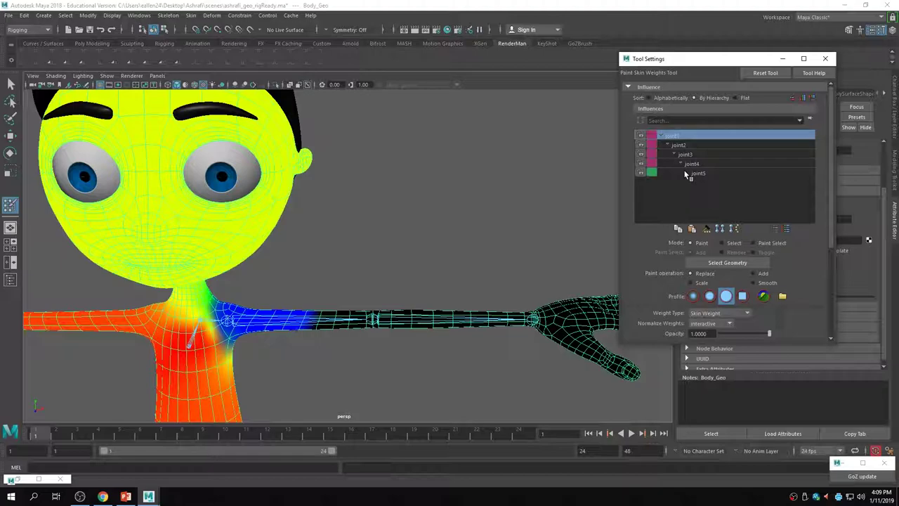
left_click(745, 154)
left_click(737, 165)
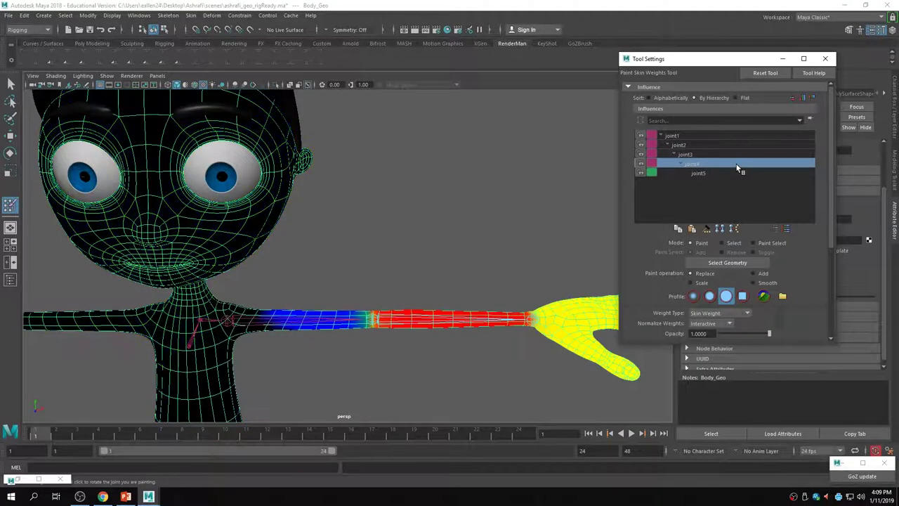
left_click(738, 170)
left_click(737, 164)
left_click(734, 154)
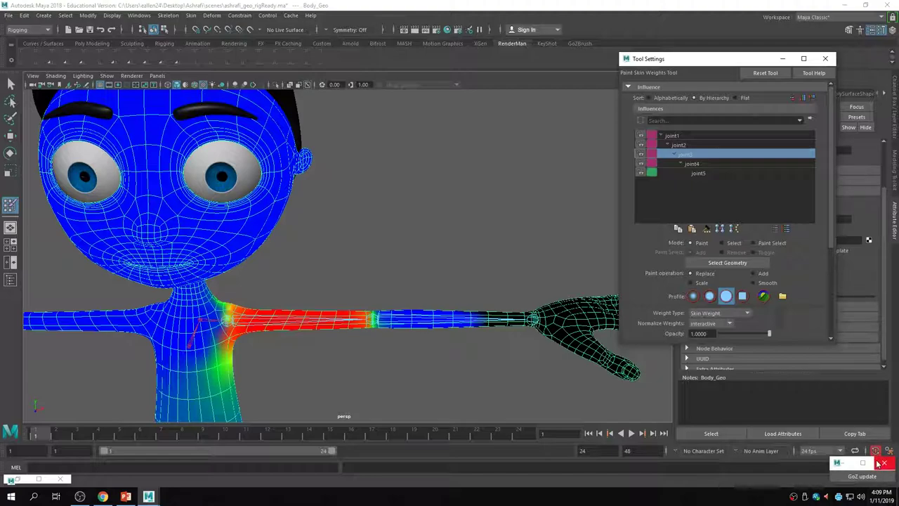
left_click(714, 163)
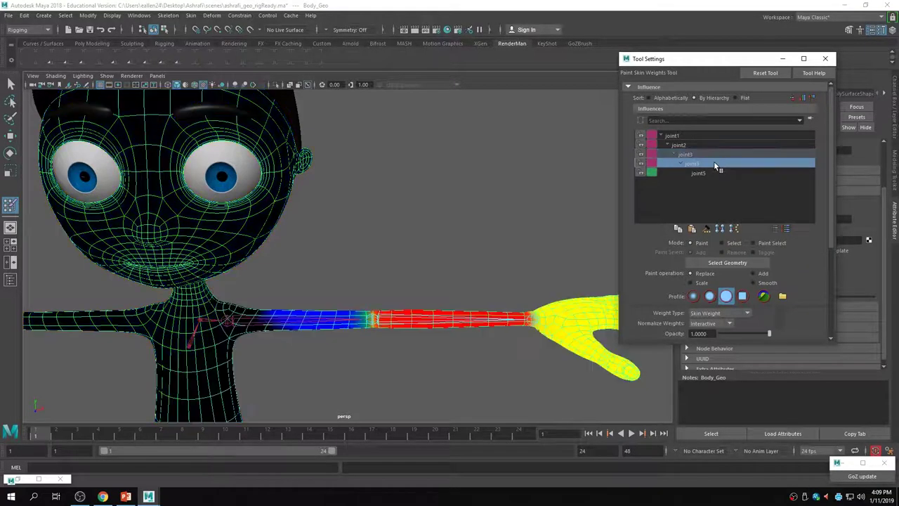
left_click(715, 172)
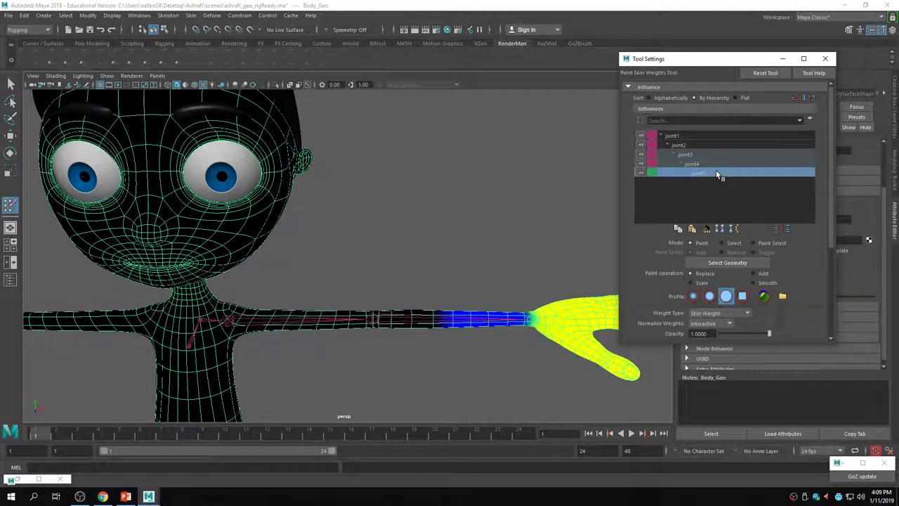
Step: Briefly filter the list to joint3–joint5, then lock joint1's and the upper joints' weights
left_click(808, 121)
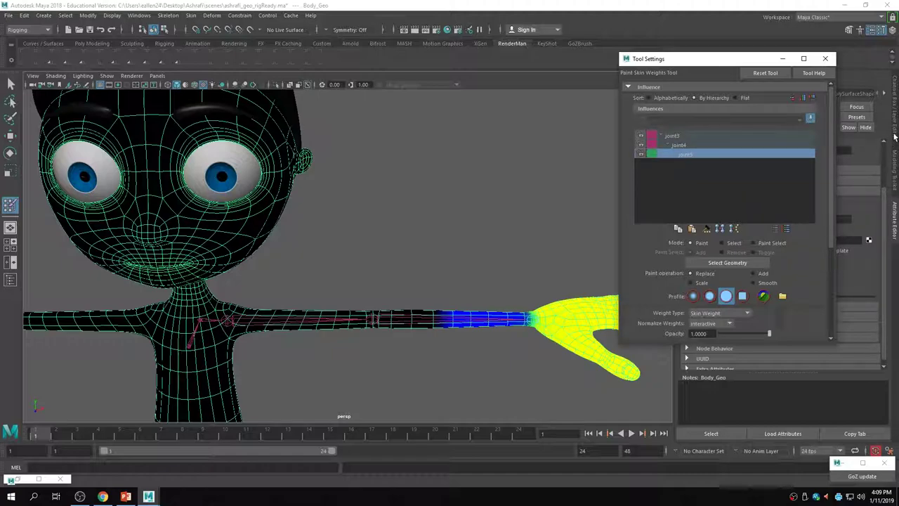
left_click(811, 120)
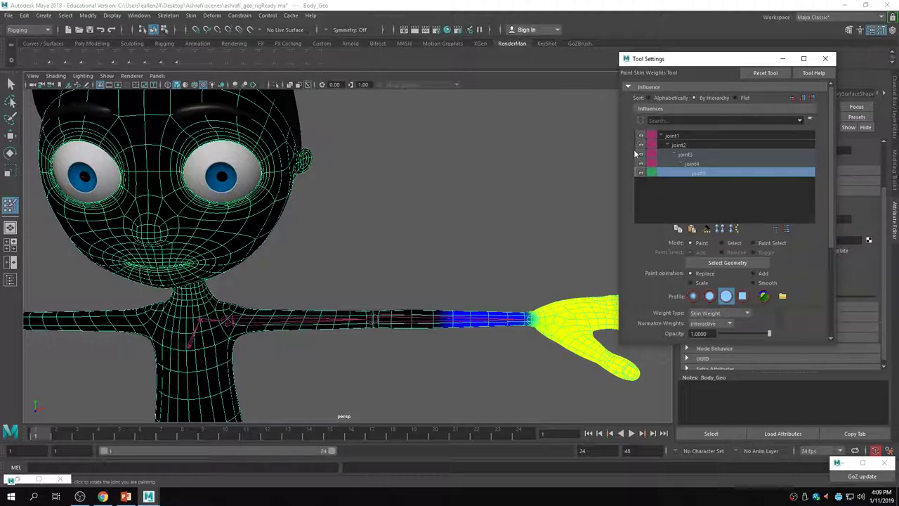
left_click(673, 203)
left_click(641, 136)
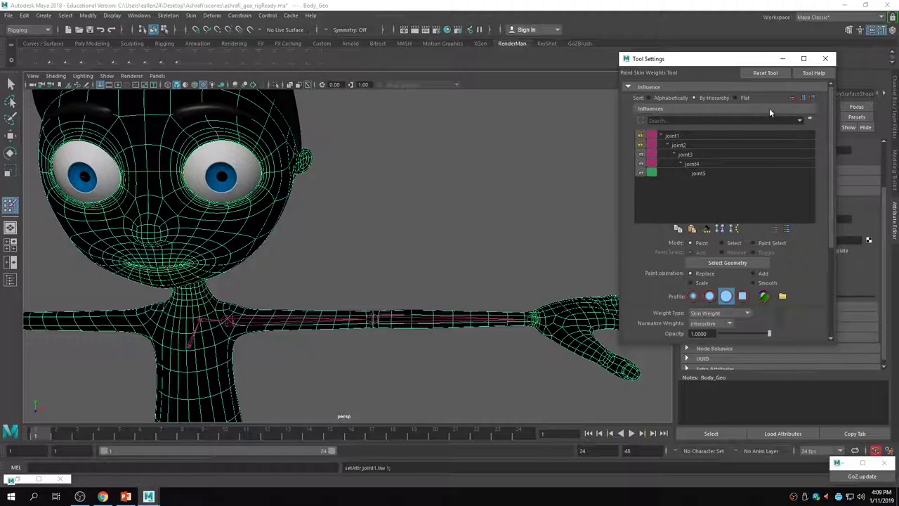
Step: Select joint3, joint4 and joint5, filter the influence list to them, and frame the hand
left_click(749, 154)
left_click(746, 164)
left_click(748, 173)
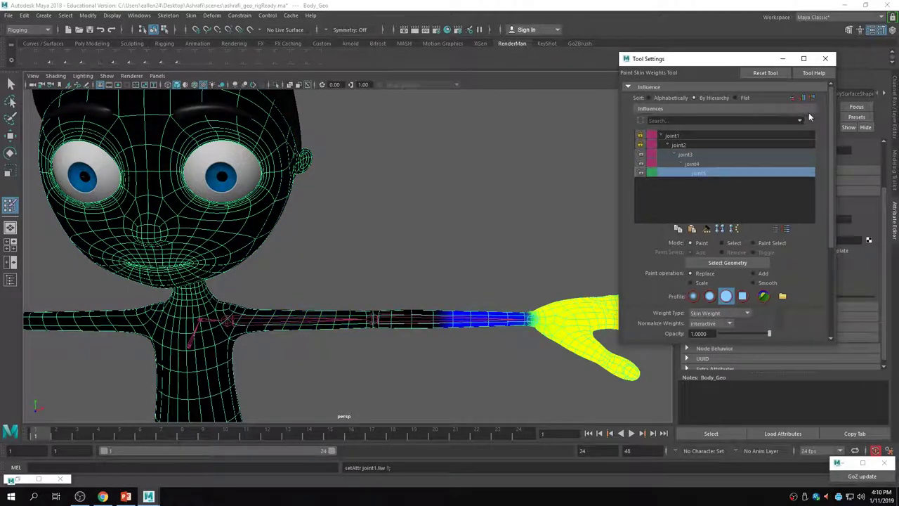
left_click(810, 118)
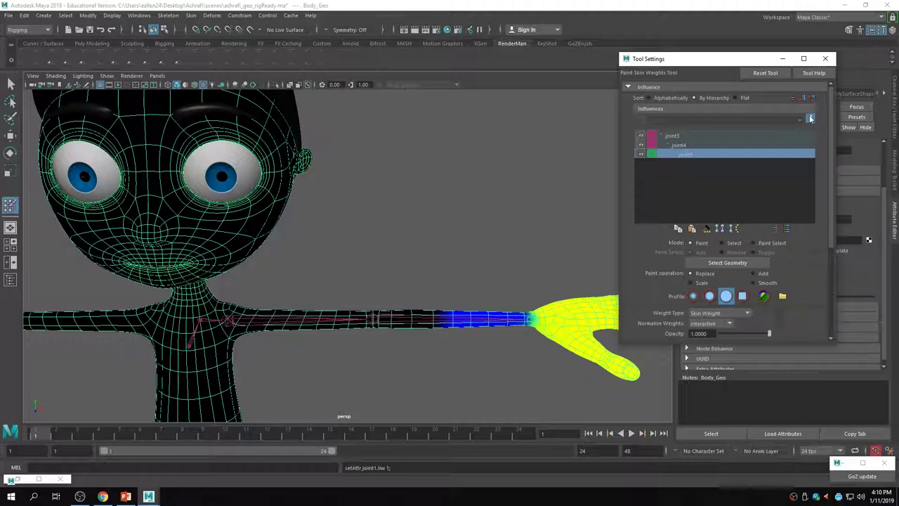
mouse_move(470, 290)
middle_mouse_down("alt")
mouse_move(413, 269)
mouse_move(351, 269)
middle_mouse_up("alt")
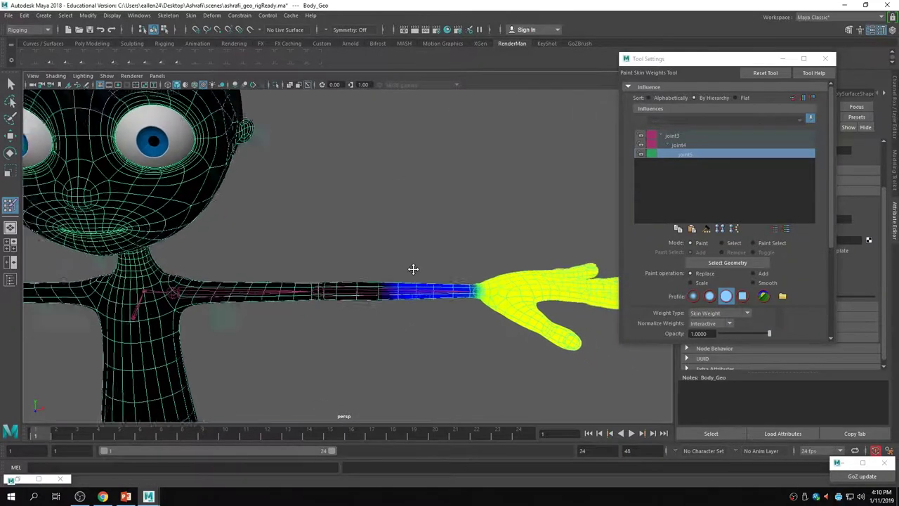
left_click_drag(352, 269, 363, 295, "alt")
scroll(363, 289, "up", 2)
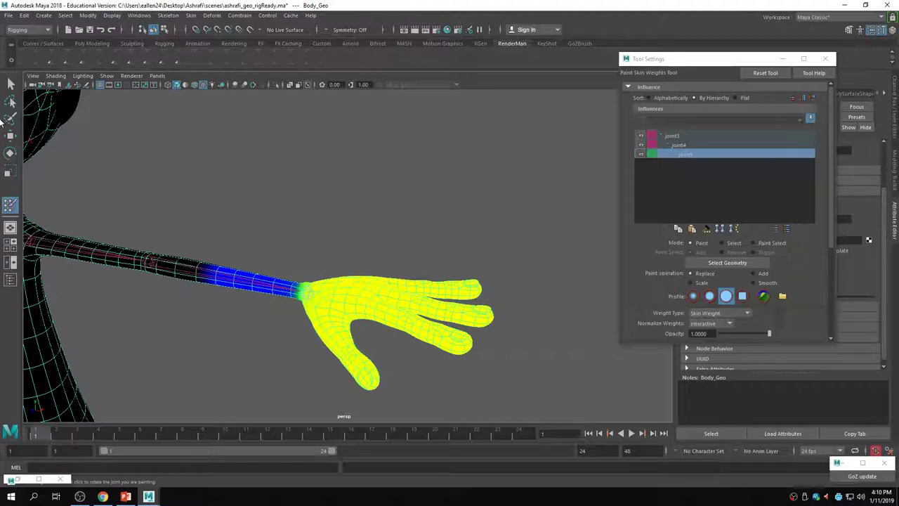
Step: Leave weight painting for the Select Tool (Q) and frame the hand up close
key("q")
left_click_drag(500, 317, 462, 335, "alt")
right_click_drag(462, 335, 413, 361, "alt")
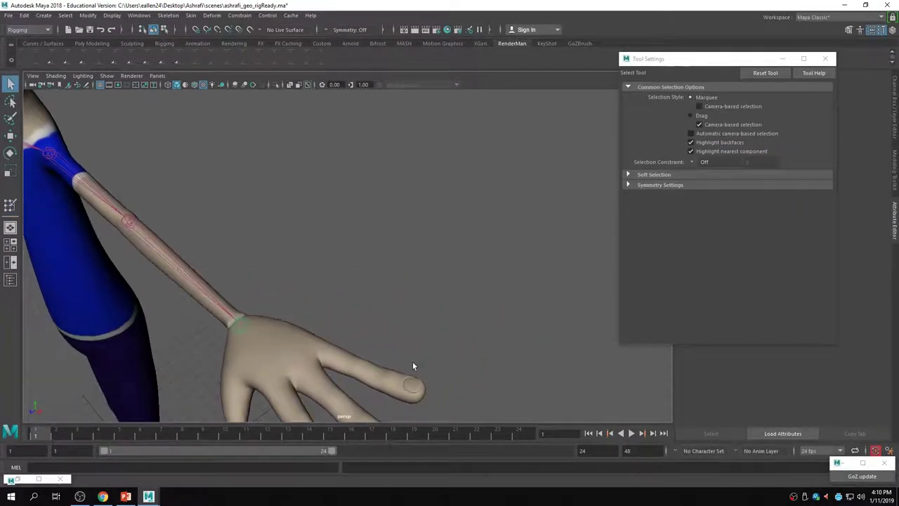
middle_click_drag(413, 361, 387, 308, "alt")
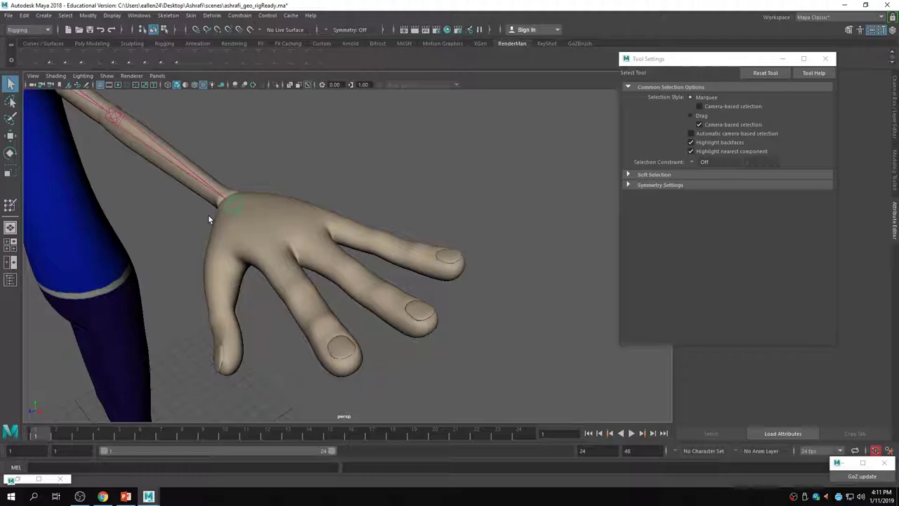
right_click_drag(341, 263, 427, 347, "alt")
middle_click_drag(428, 347, 468, 343, "alt")
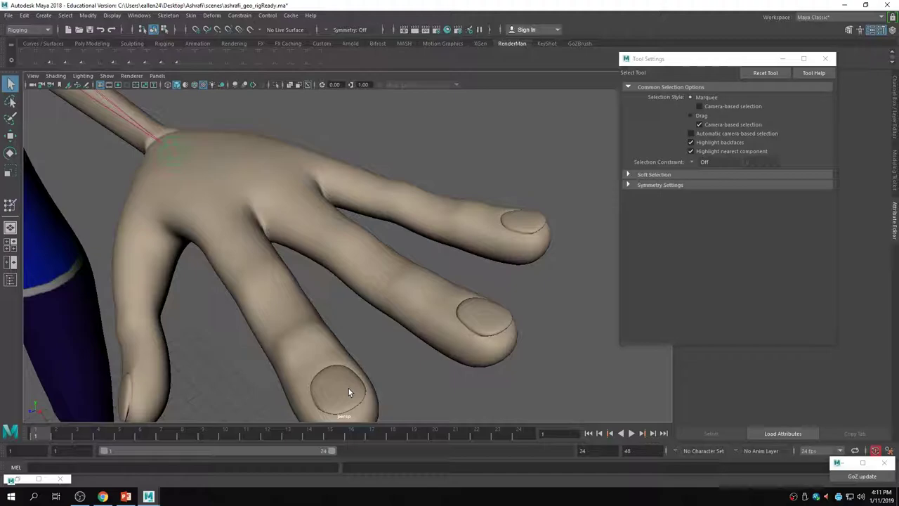
Step: Select Body_Geo, switch it to vertex mode, and pick one finger vertex
left_click(403, 313)
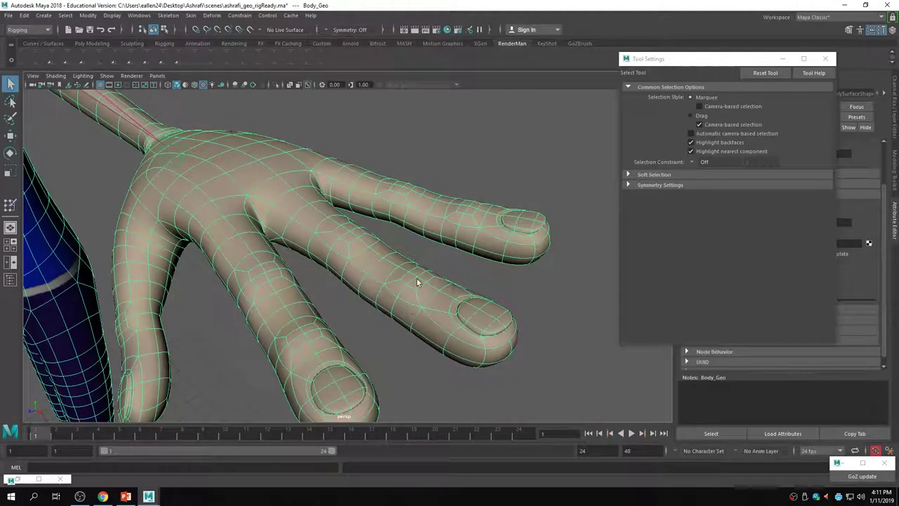
right_click_drag(407, 285, 380, 253)
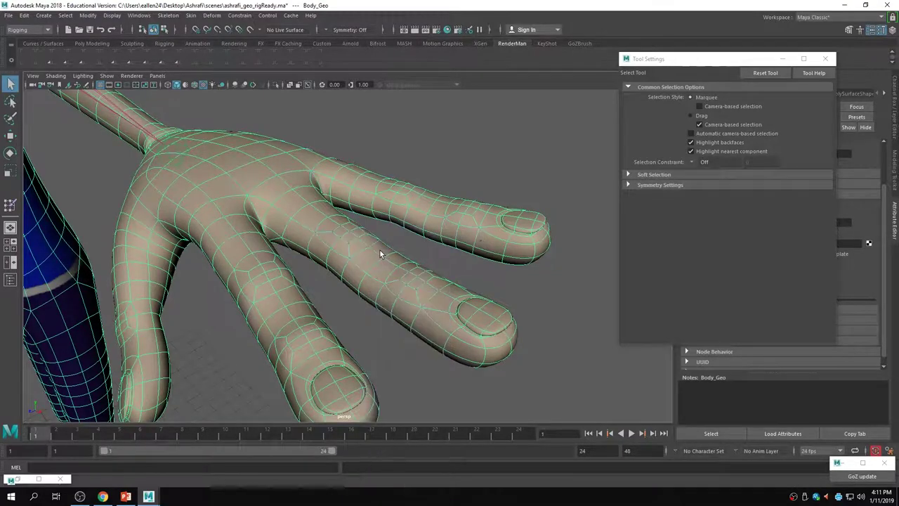
left_click(423, 311)
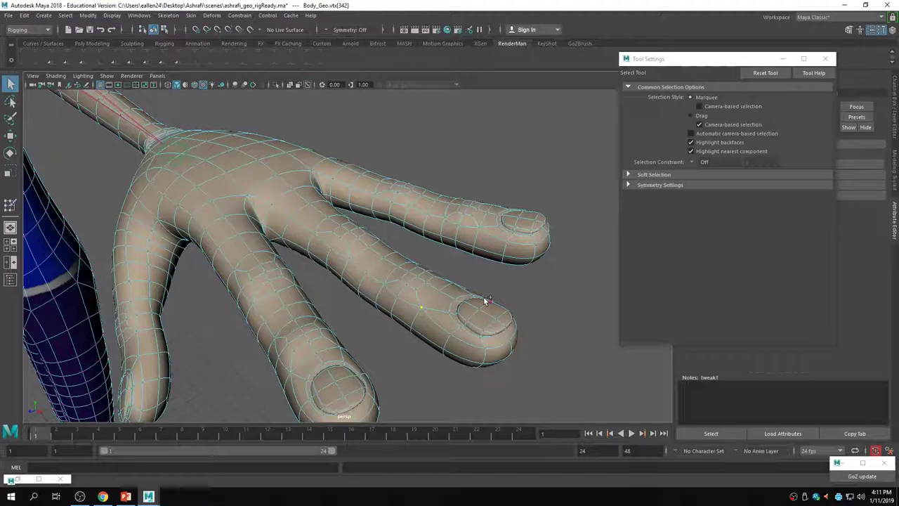
Step: Select a few neighbouring vertices along the finger
left_click(438, 294)
left_click_drag(428, 338, 351, 321, "alt")
key("super")
key("super")
left_click(342, 230)
left_click_drag(347, 246, 293, 265)
key("super")
key("super")
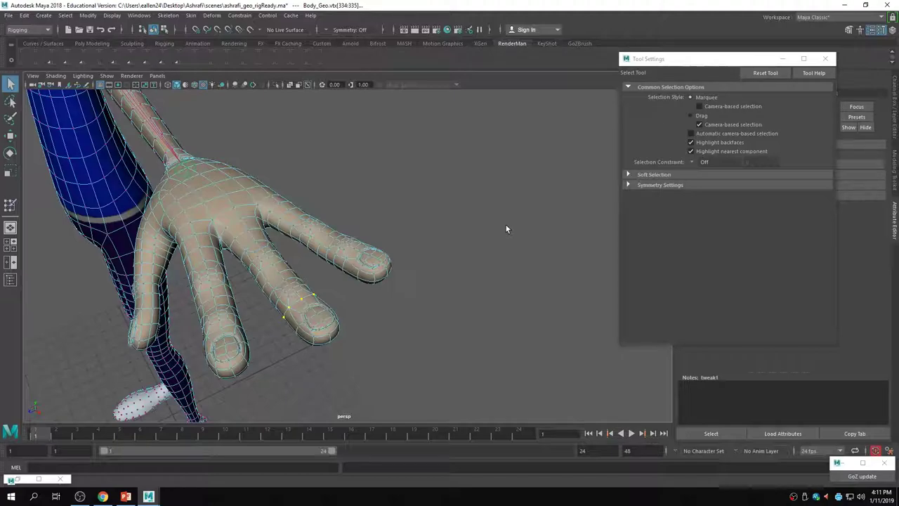
Step: Grow the selection over the finger and palm, then isolate it with Ctrl+1
key("shift+period")
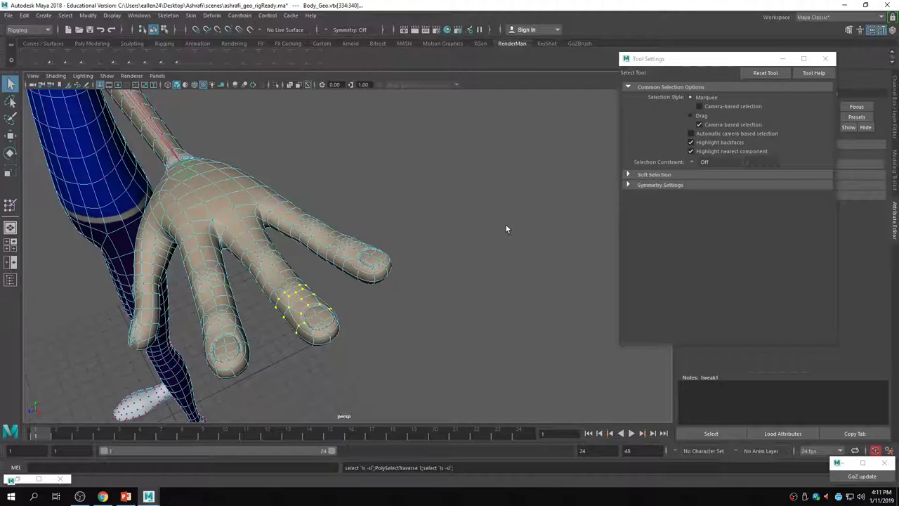
key("shift+comma")
key("shift+period")
key("shift+period")
key("shift+period")
key("shift+period")
key("shift+period")
key("shift+period")
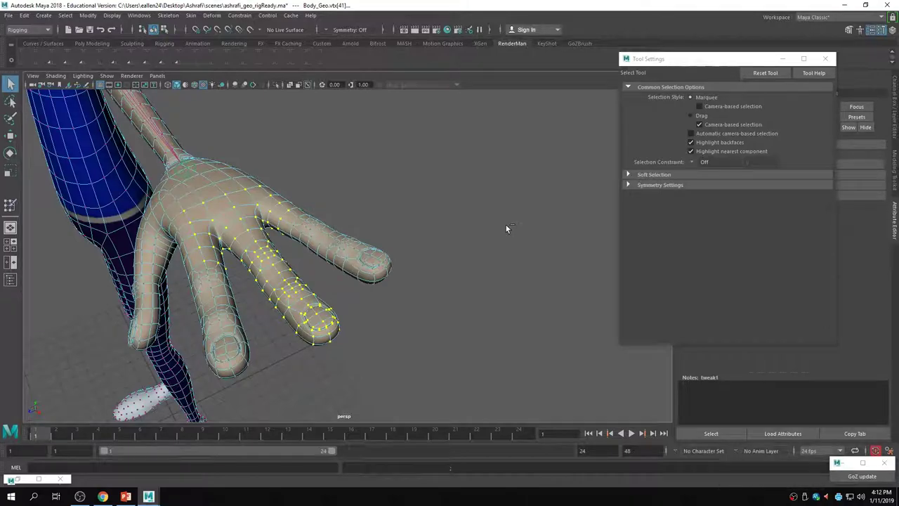
key("ctrl+1")
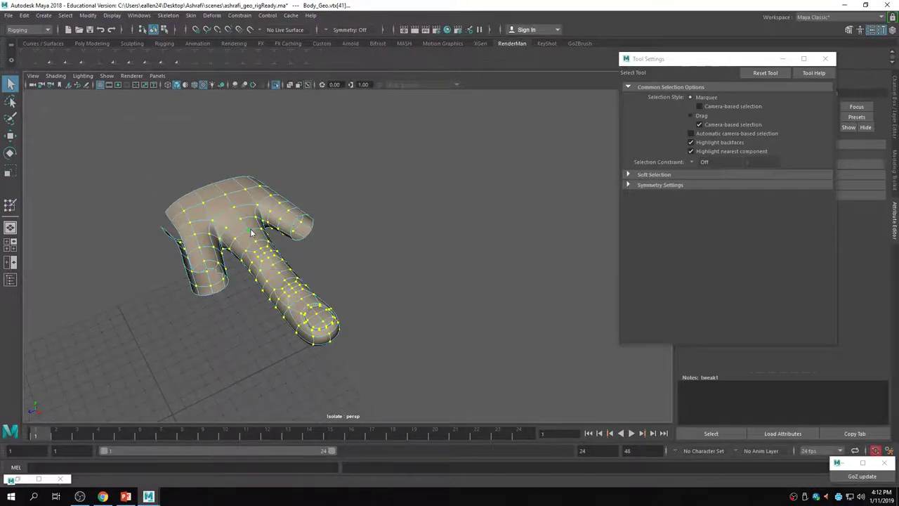
Step: Return Body_Geo to object mode, reselect it, and exit Isolate Select to show the full character
right_click_drag(251, 232, 295, 217)
left_click(335, 256)
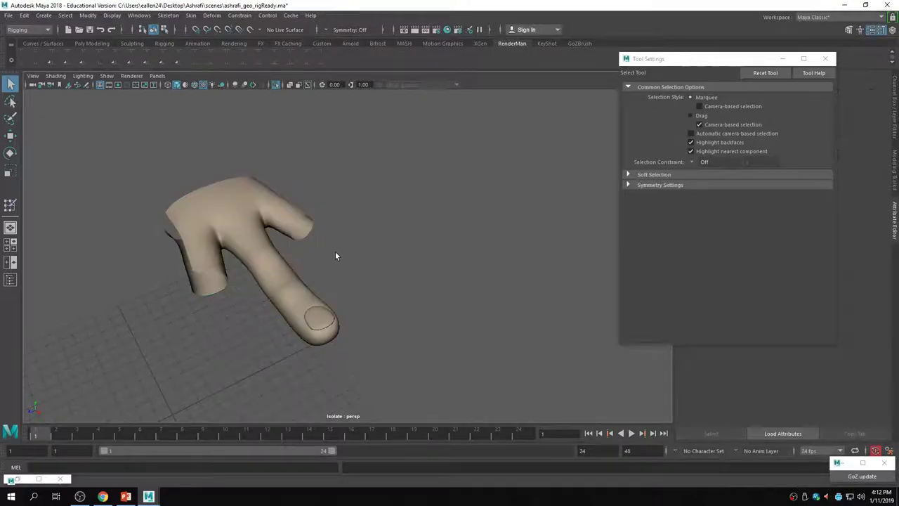
left_click(283, 295)
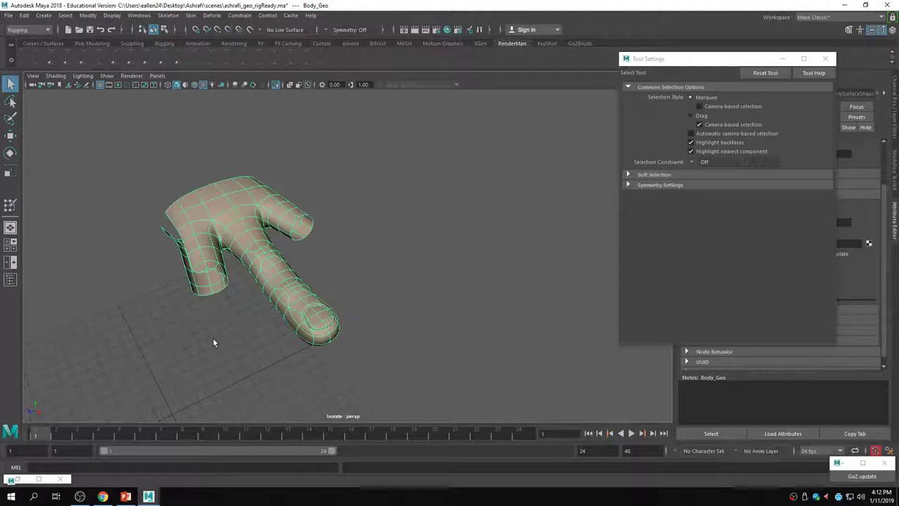
left_click_drag(232, 356, 272, 345, "alt")
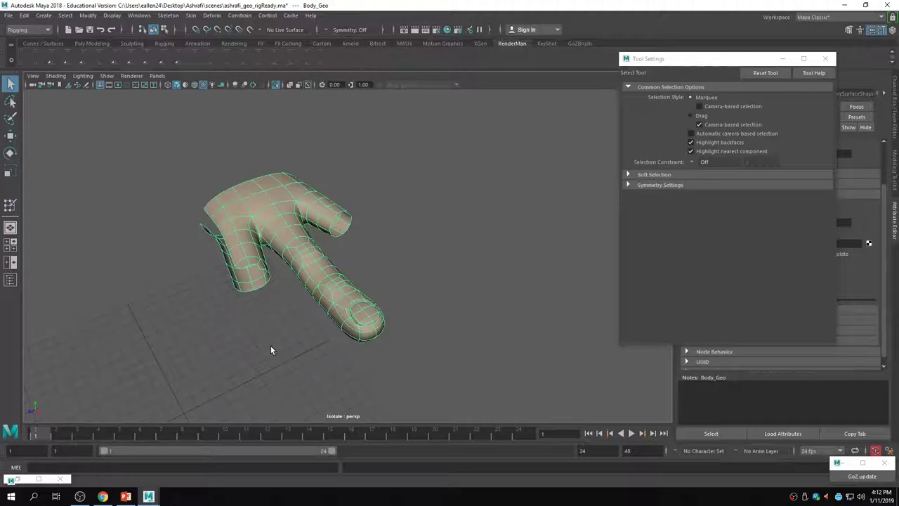
key("ctrl+1")
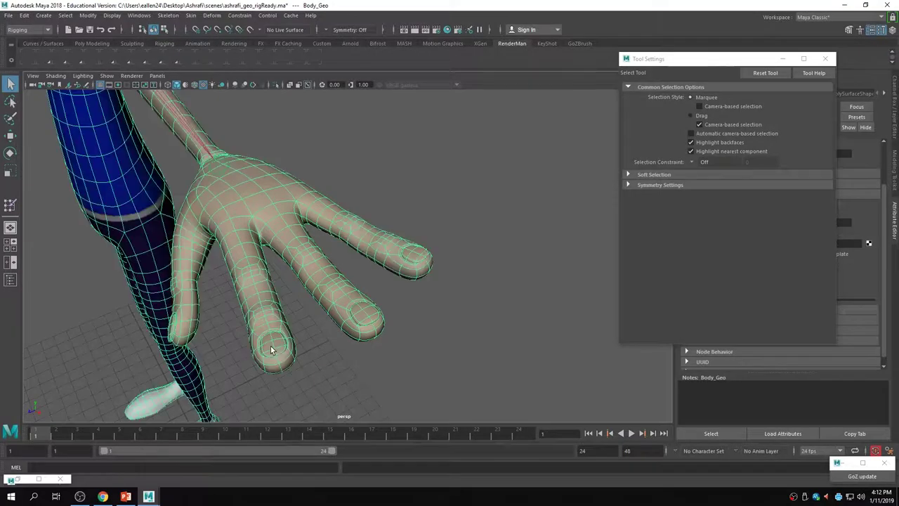
left_click_drag(271, 349, 278, 300, "alt")
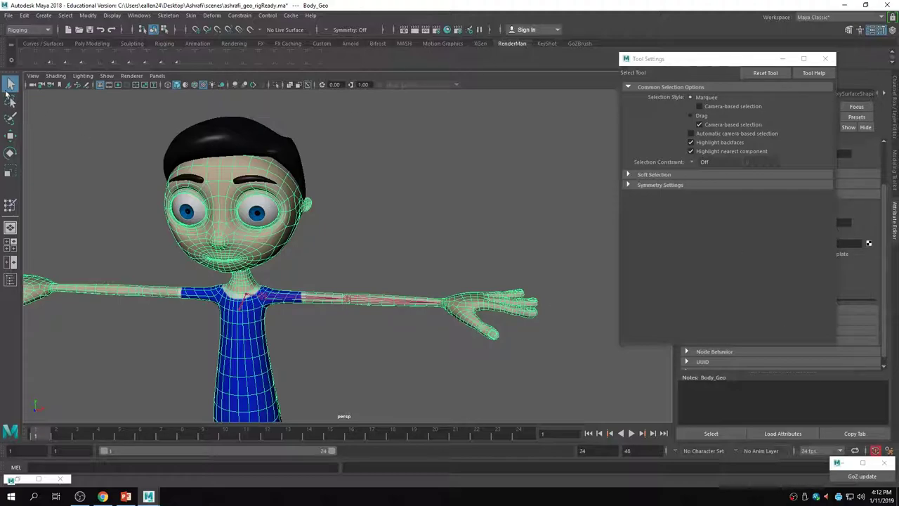
Step: Clear the mesh selection and select the shoulder joint joint3
left_click(397, 364)
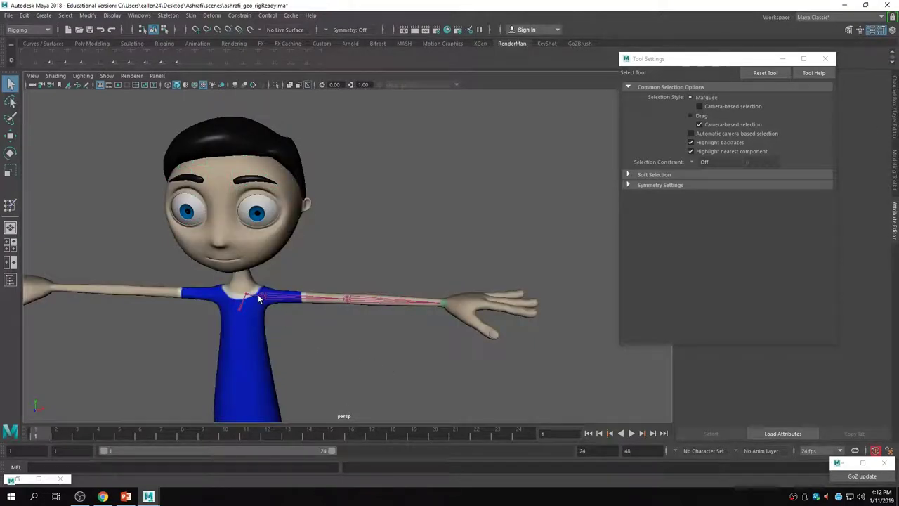
left_click(261, 298)
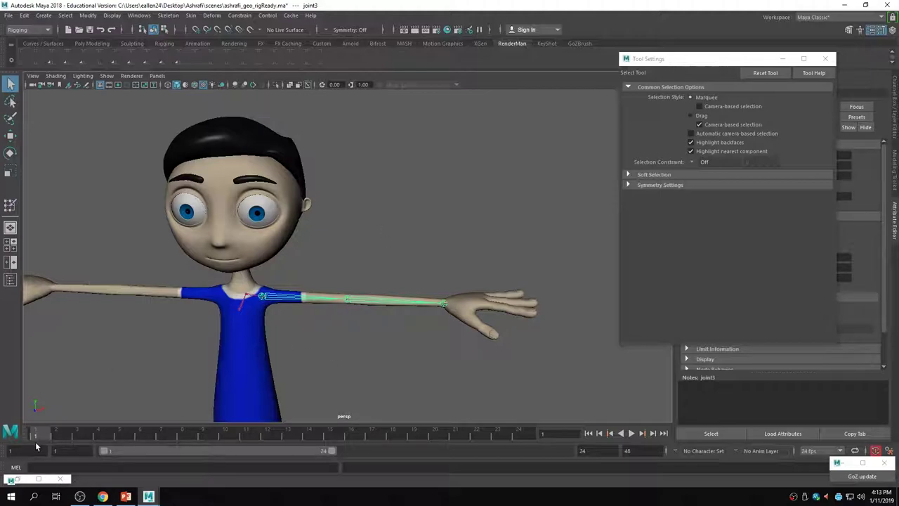
Step: Key joint3 at frame 1, extend the playback range to 41, and go to frame 35
key("s")
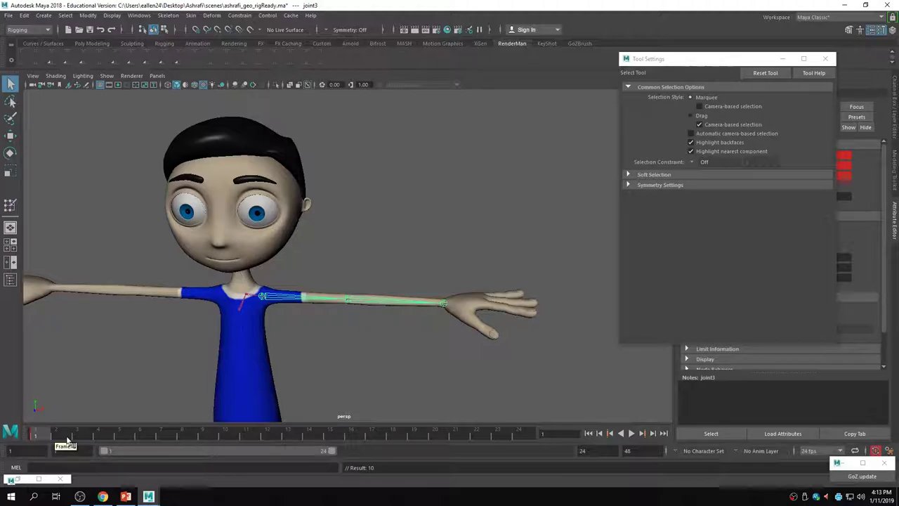
left_click_drag(162, 437, 477, 405)
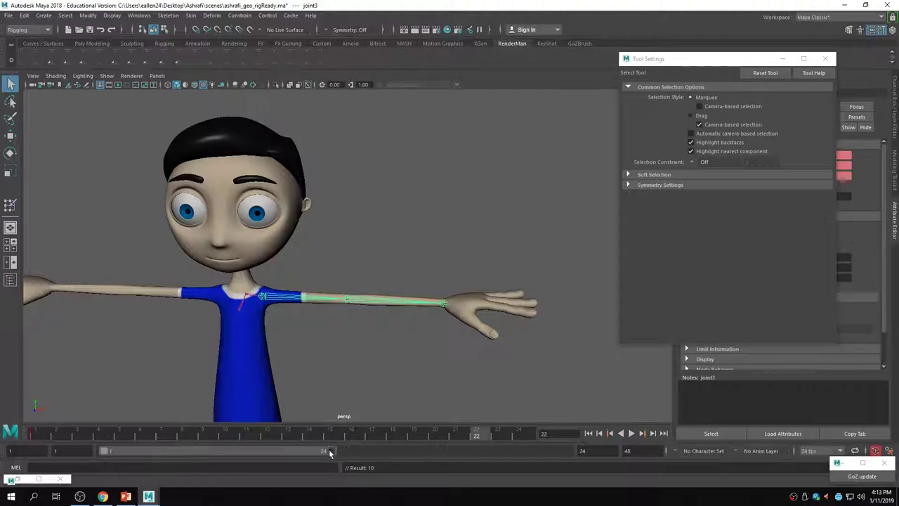
left_click_drag(330, 449, 499, 450)
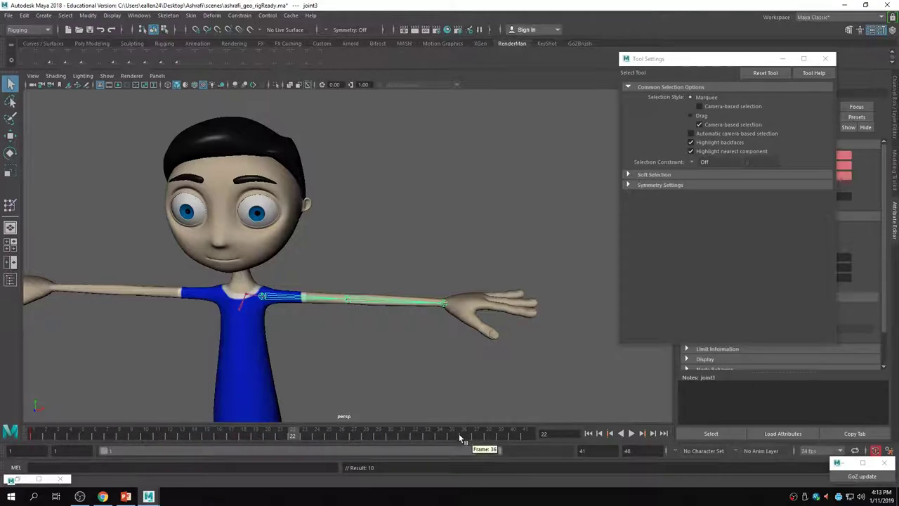
left_click(451, 435)
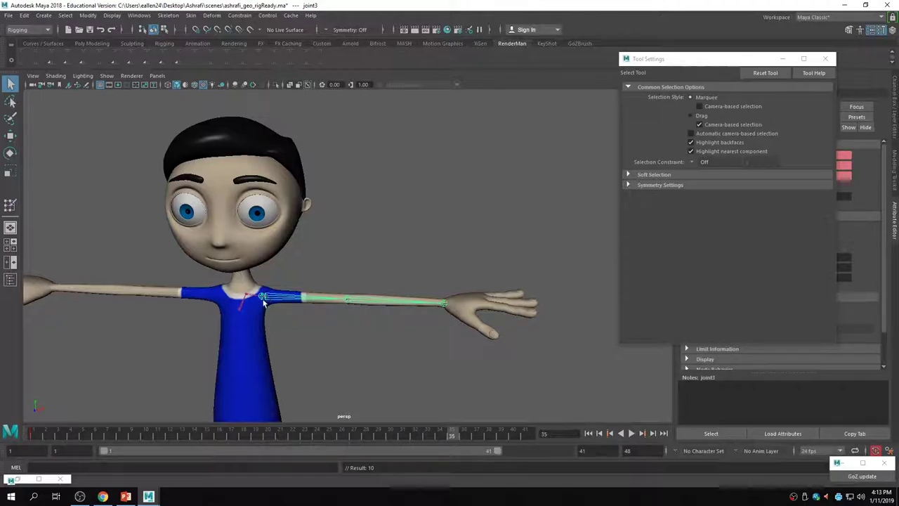
Step: Rotate joint3 so the arm lifts above the head, then check frame 33
key("e")
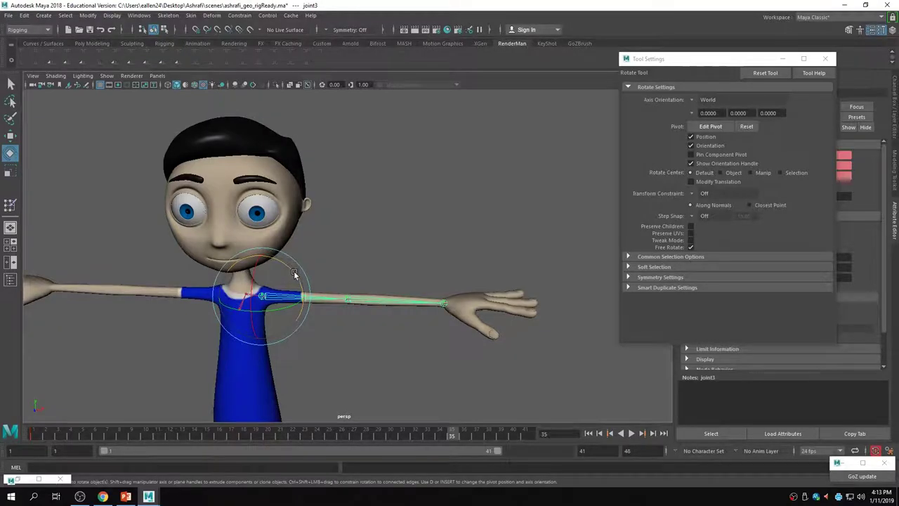
left_click_drag(297, 279, 254, 260)
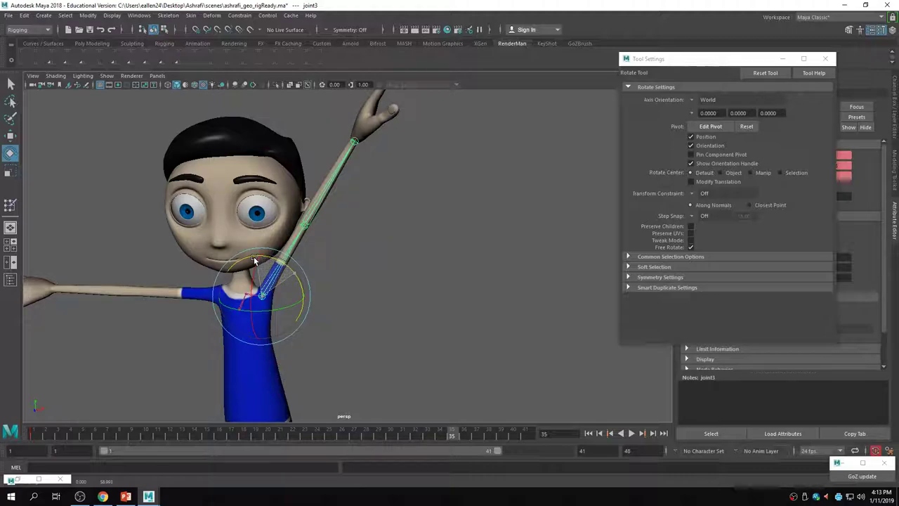
left_click_drag(254, 260, 258, 260)
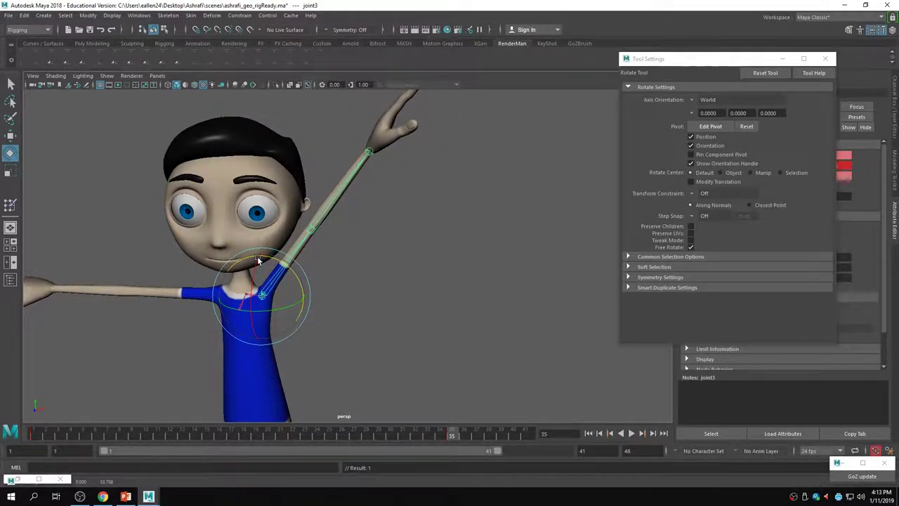
left_click(434, 437)
Step: Play the shoulder-raise animation and stop it at frame 27
key("alt+v")
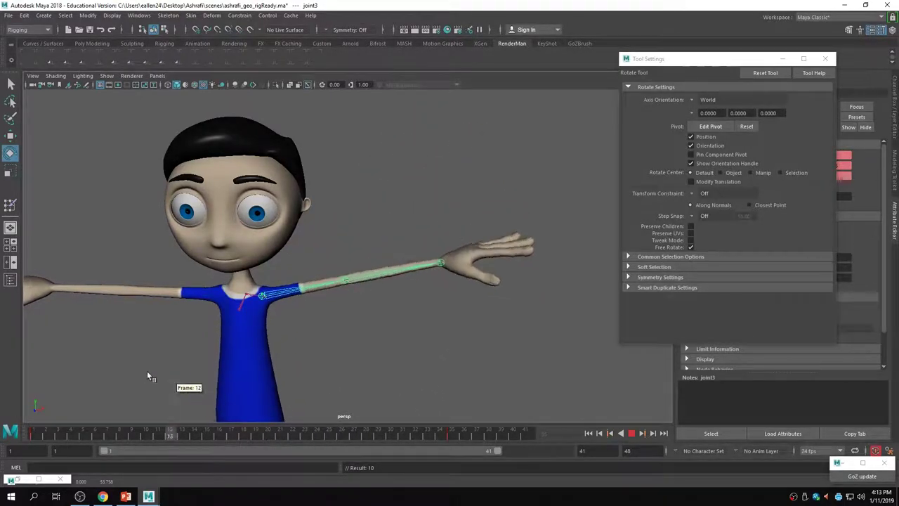
key("alt+v")
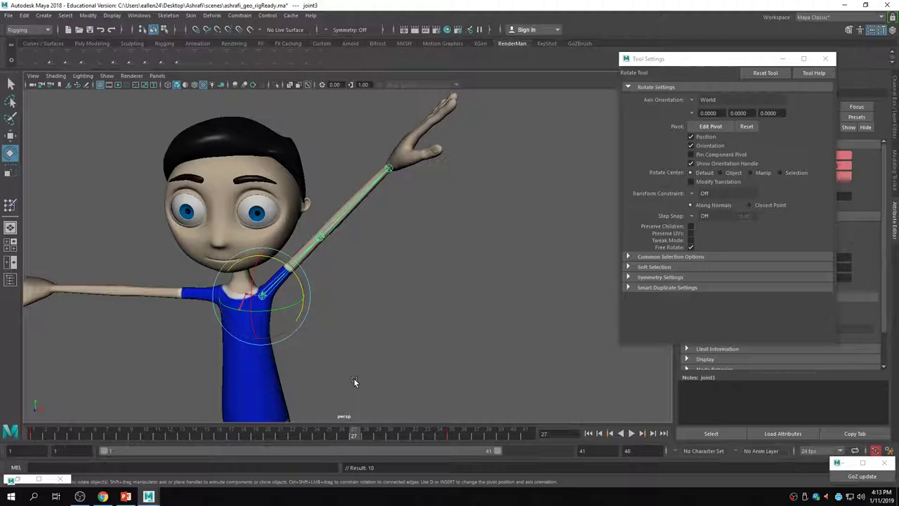